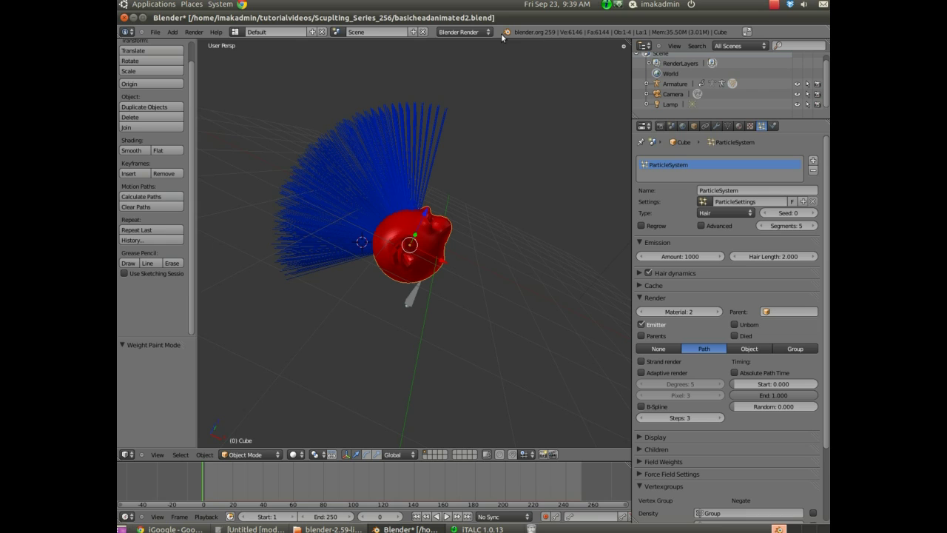
Step: Play back the head animation to preview how the hair moves, and stop playback
key("alt+a")
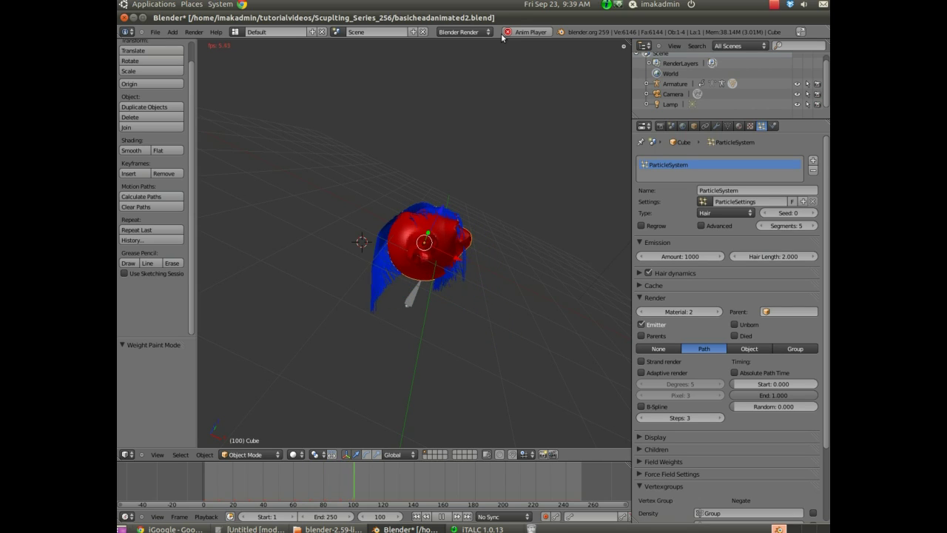
key("Escape")
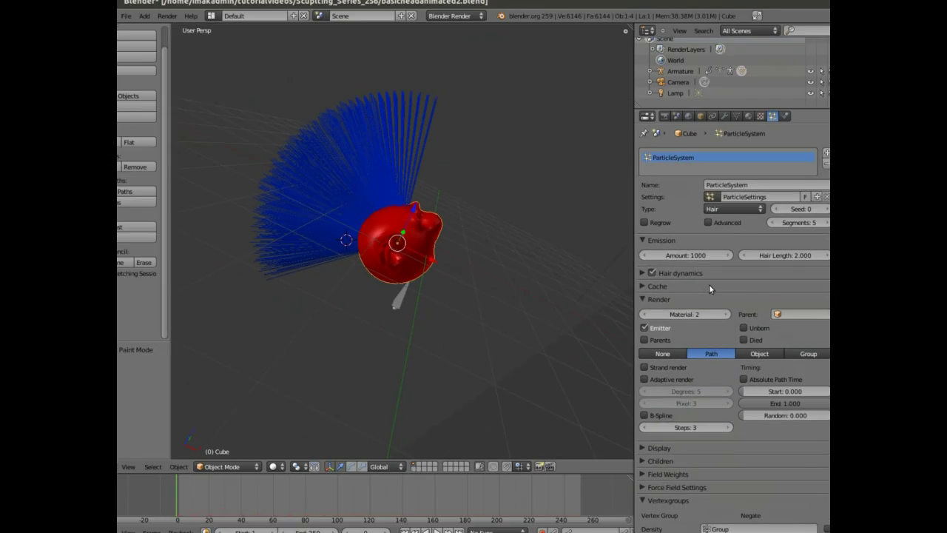
Step: Set the Hair dynamics stiffness to 0.4 and play back the animation to preview the hair
left_click(638, 273)
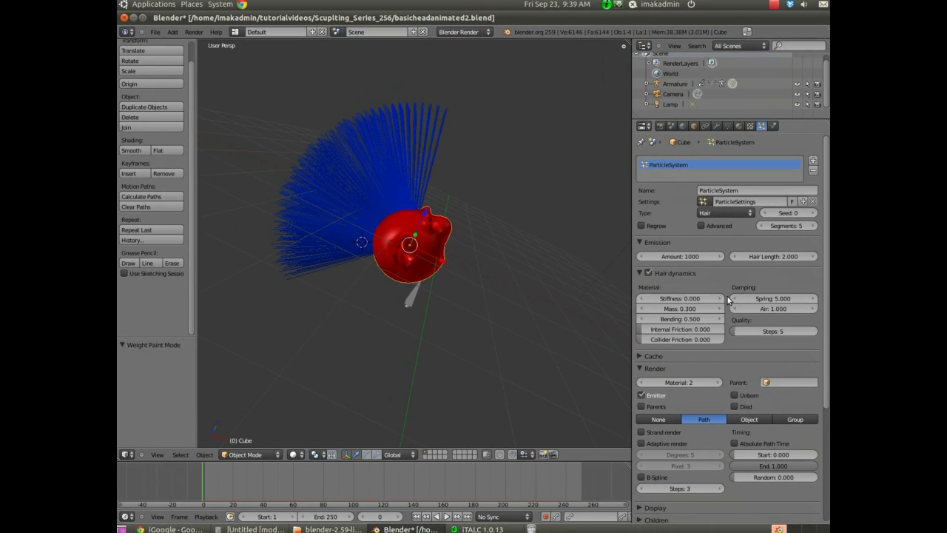
left_click(703, 298)
type("0.4")
key("Return")
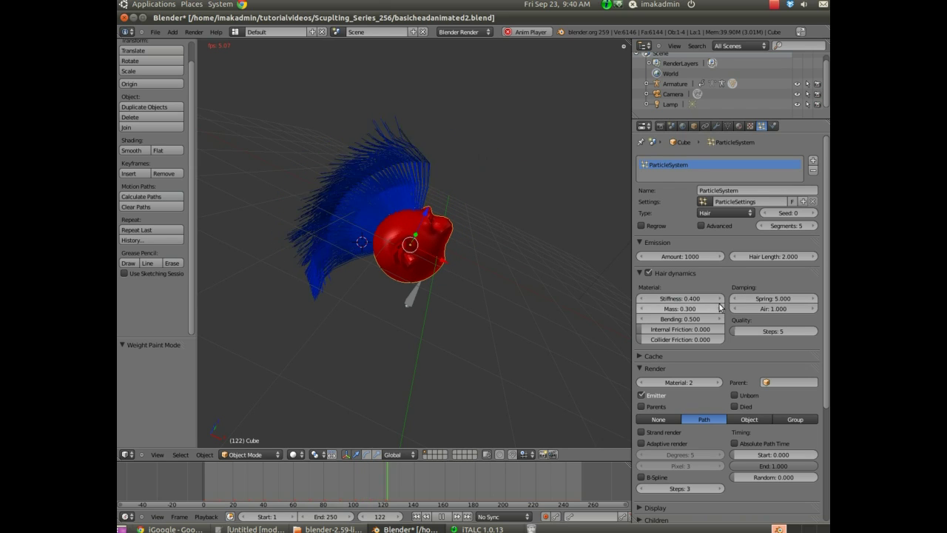
key("Escape")
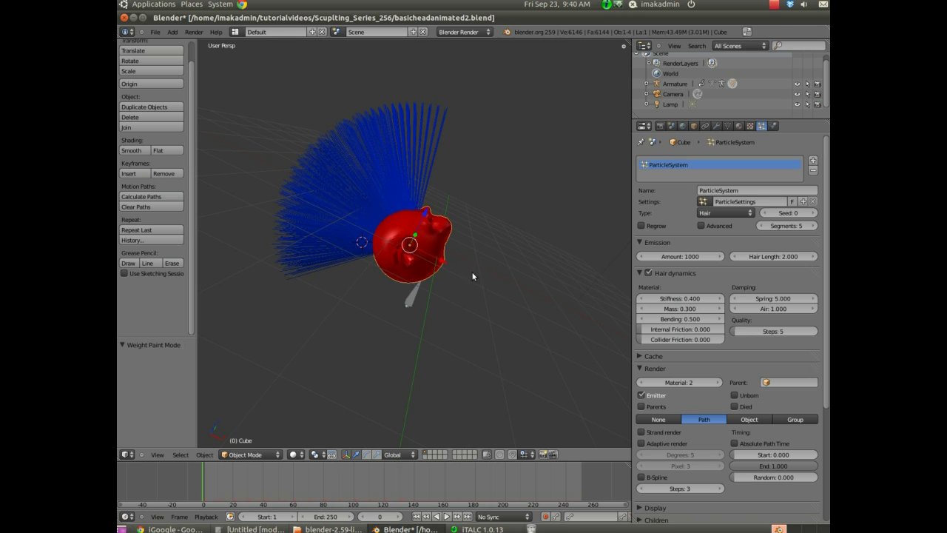
Step: Preview the head's animation in Particle Mode and return to Object Mode
left_click(261, 455)
left_click(252, 380)
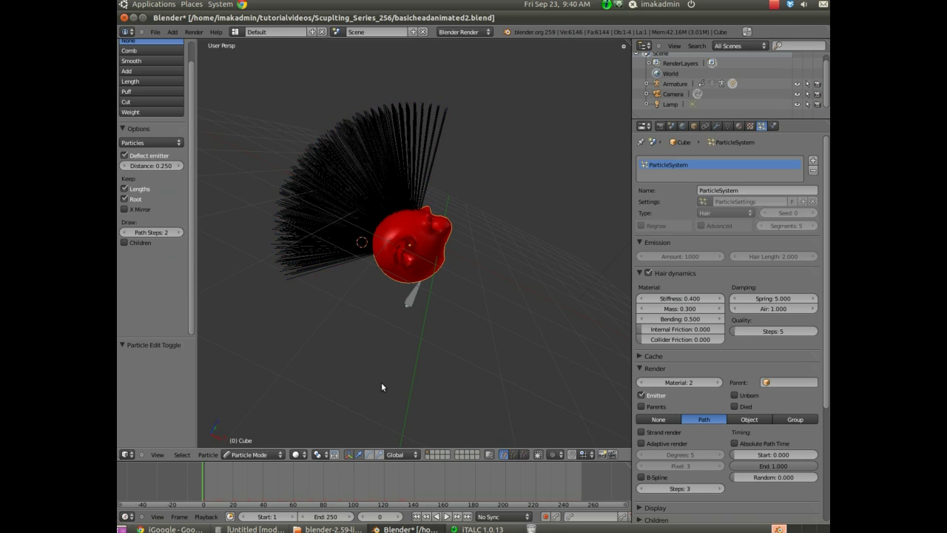
key("alt+a")
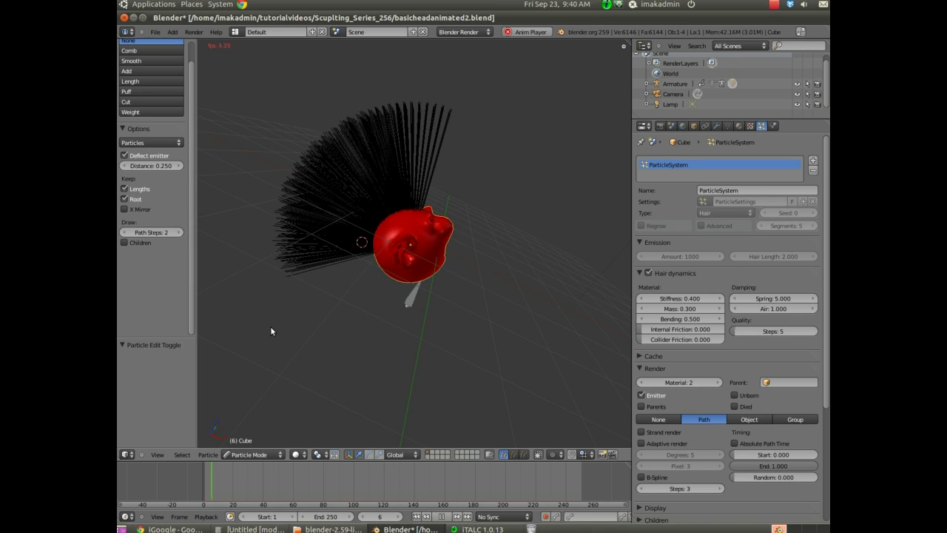
key("Escape")
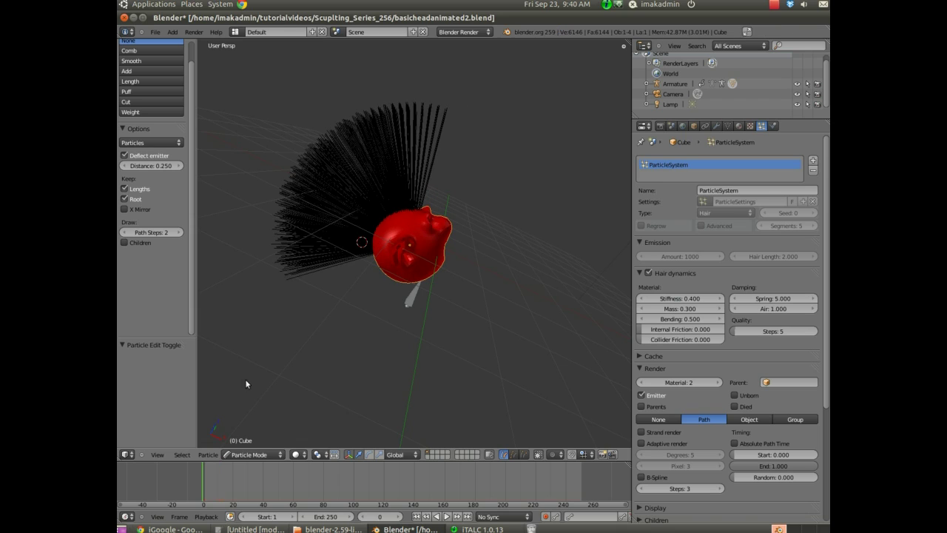
left_click(246, 454)
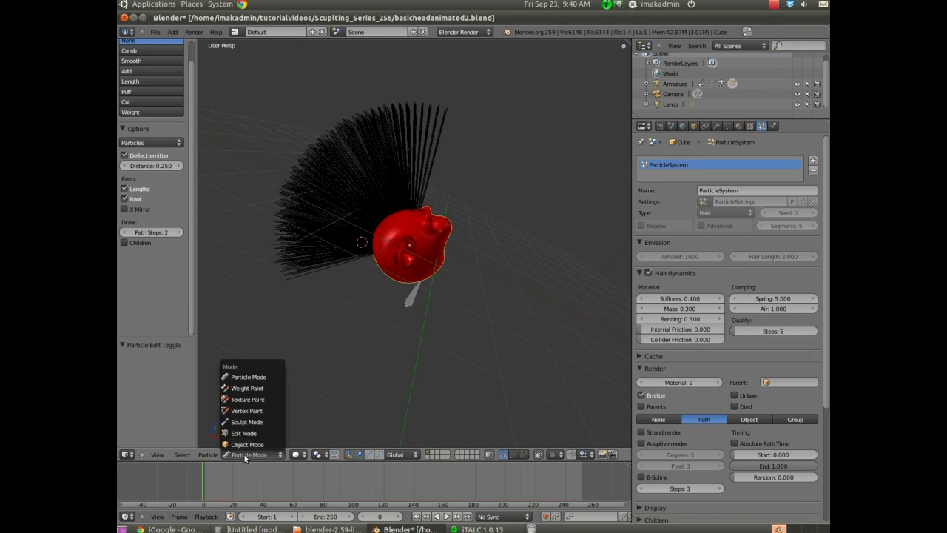
left_click(245, 445)
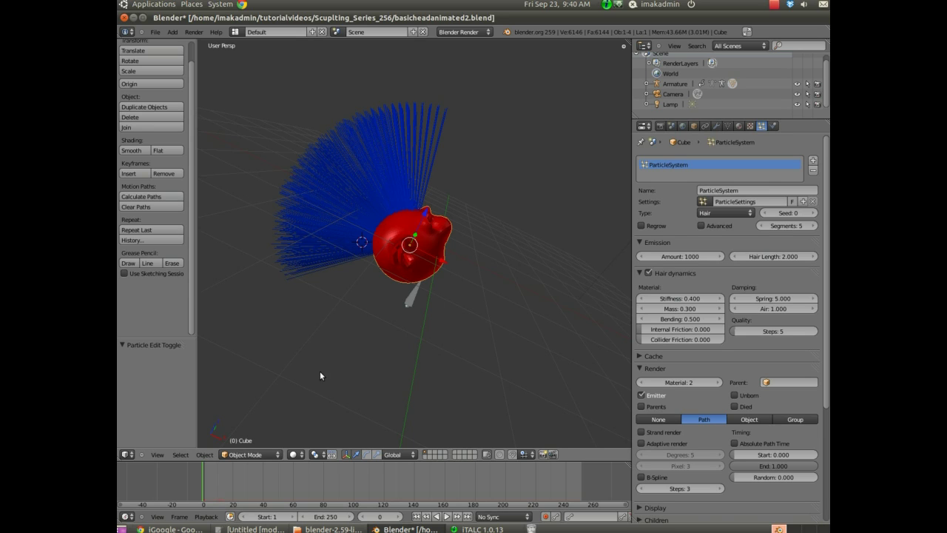
Step: In Particle Mode, comb the hair at the top front and lower back of the head with the Comb brush
left_click(252, 454)
left_click(245, 377)
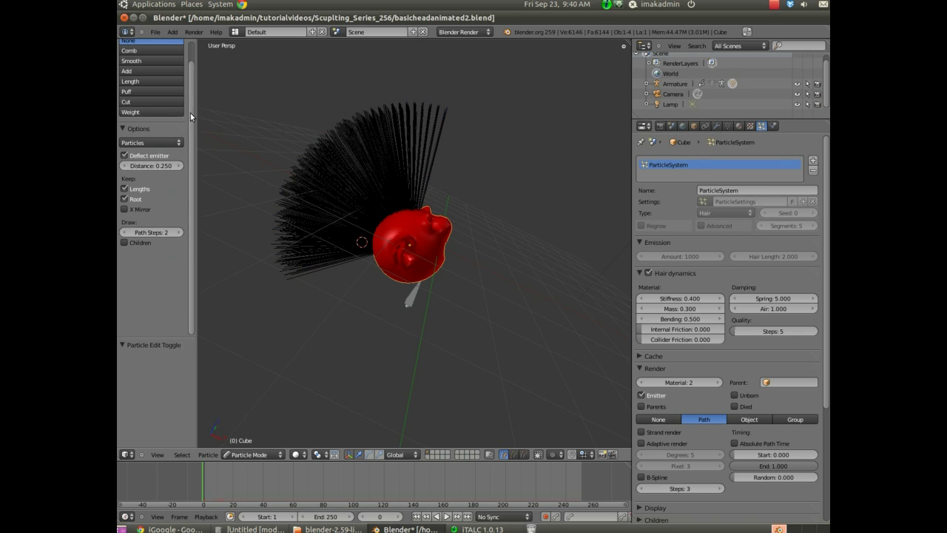
scroll(190, 112, "up", 1)
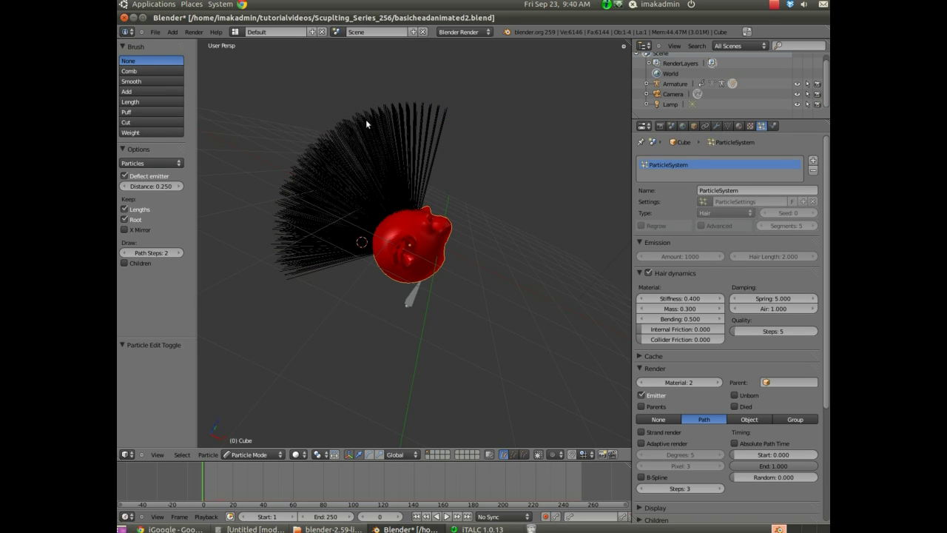
left_click(144, 70)
mouse_move(240, 88)
left_mouse_down()
mouse_move(434, 116)
mouse_move(434, 107)
mouse_move(393, 118)
left_mouse_up()
mouse_move(281, 252)
left_mouse_down()
mouse_move(286, 283)
mouse_move(290, 224)
mouse_move(307, 186)
mouse_move(273, 220)
left_mouse_up()
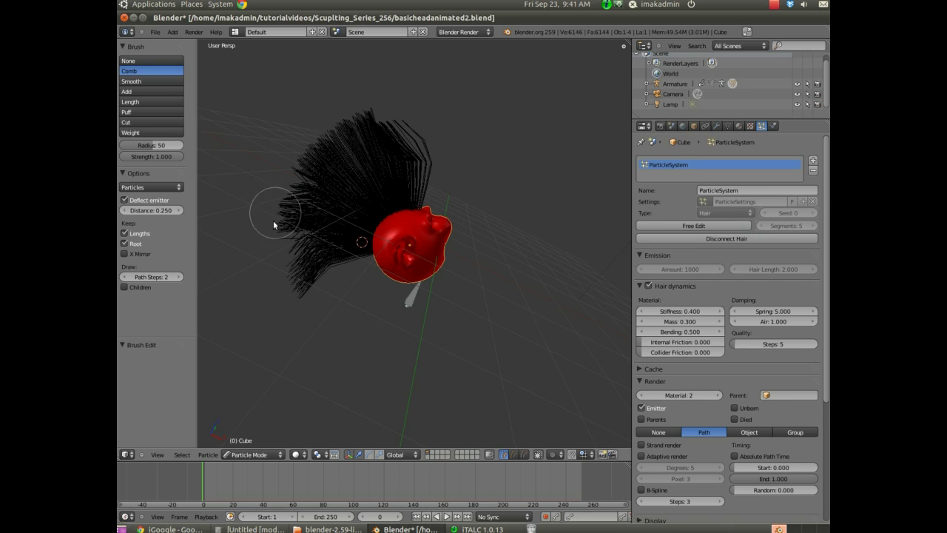
Step: Check the hair's weight colours with the Weight brush, switch back to Comb and return to Object Mode
left_click(140, 122)
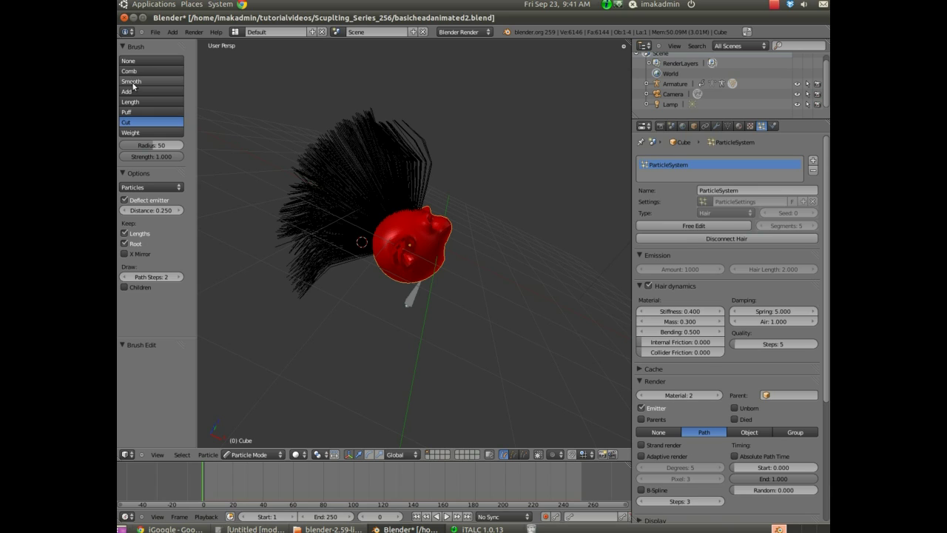
left_click(142, 134)
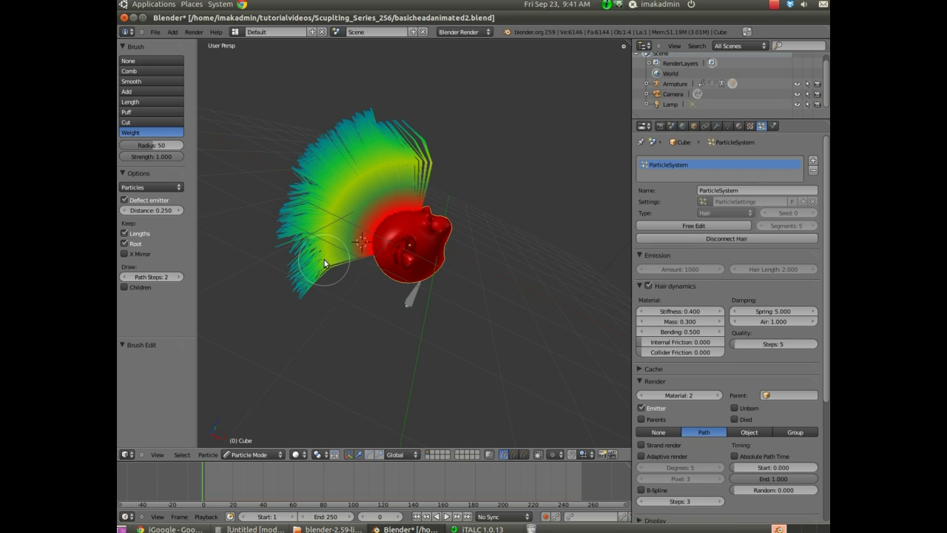
mouse_move(406, 189)
left_mouse_down()
mouse_move(368, 213)
mouse_move(356, 257)
mouse_move(389, 194)
left_mouse_up()
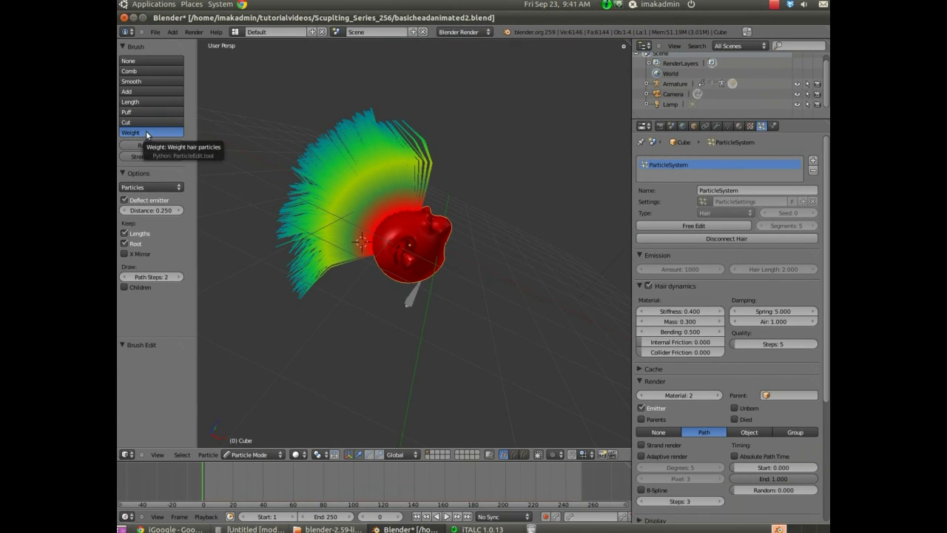
left_click(148, 71)
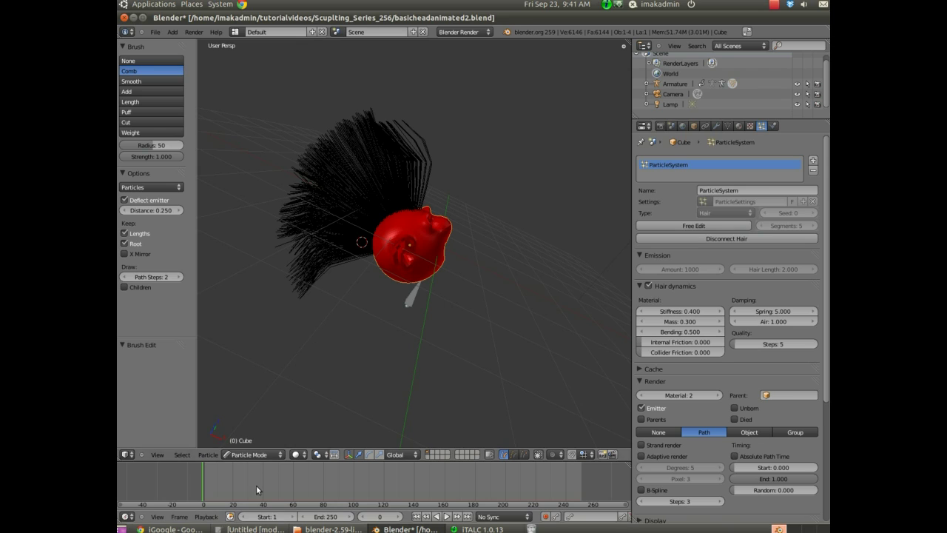
left_click(252, 455)
left_click(246, 442)
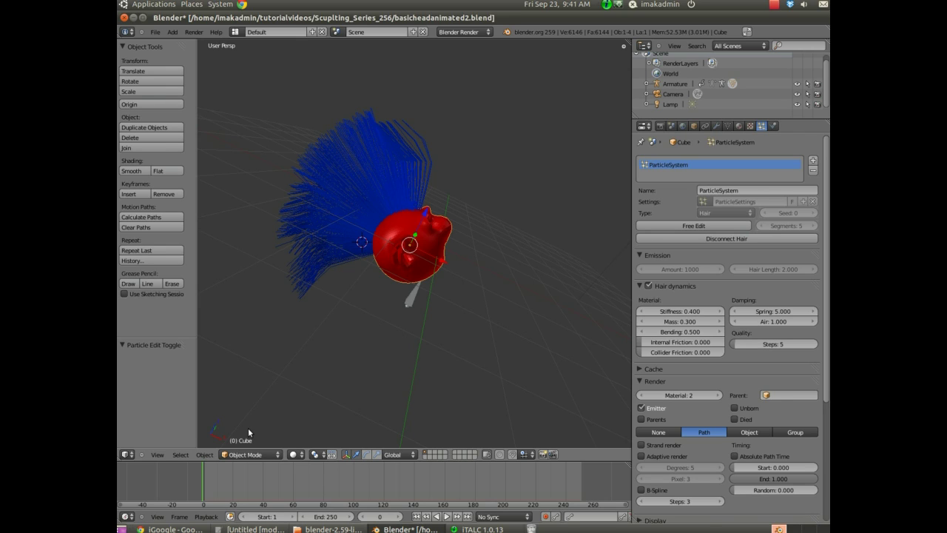
Step: Look through the scene camera, select the camera and examine it from outside the camera view
scroll(248, 428, "down", 3)
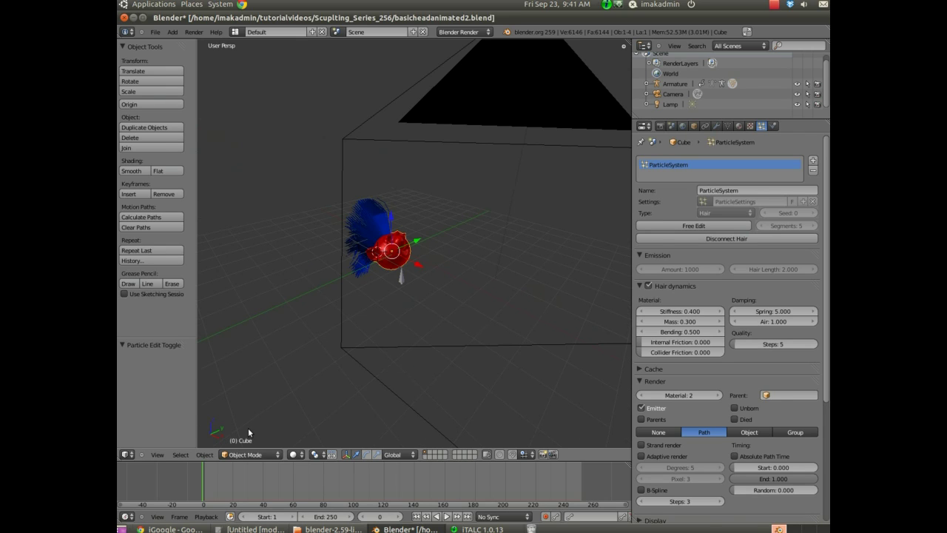
key("KP_0")
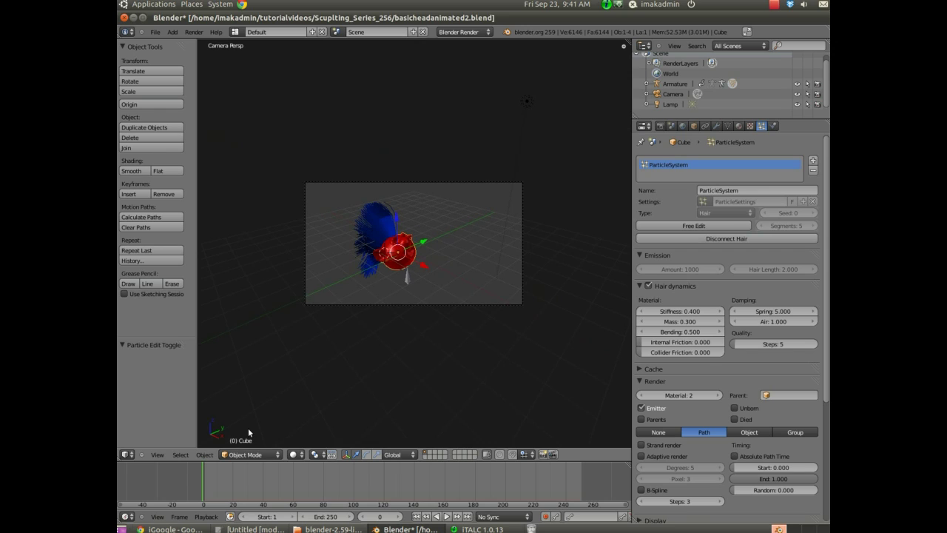
right_click(443, 182)
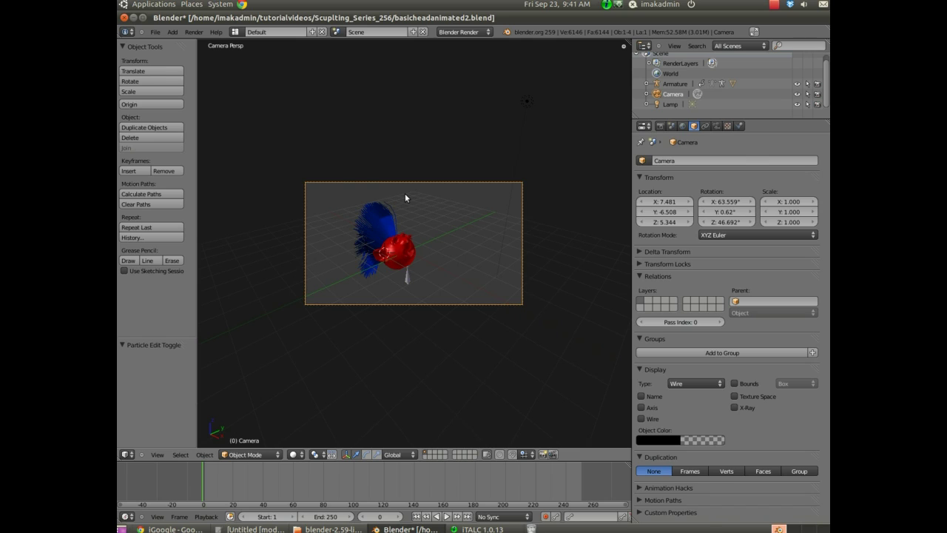
key("KP_0")
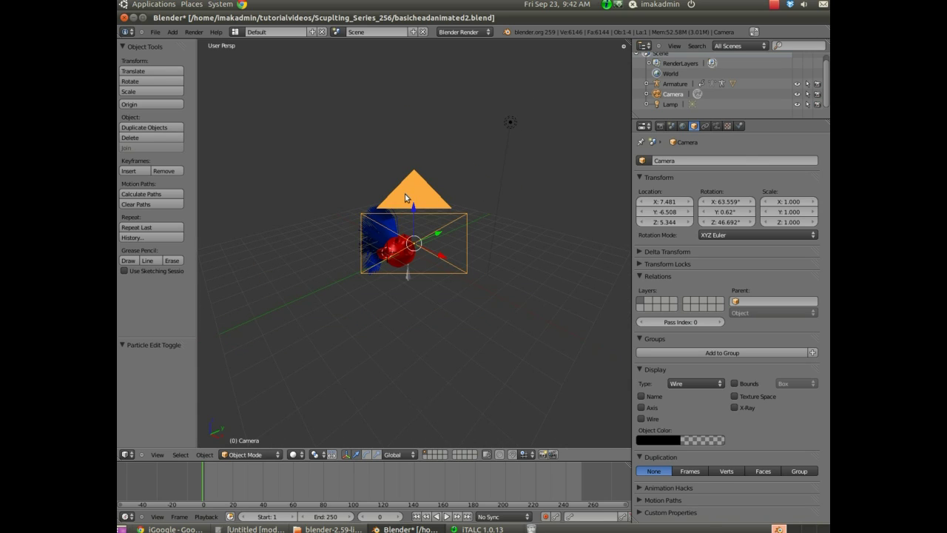
scroll(405, 194, "down", 1)
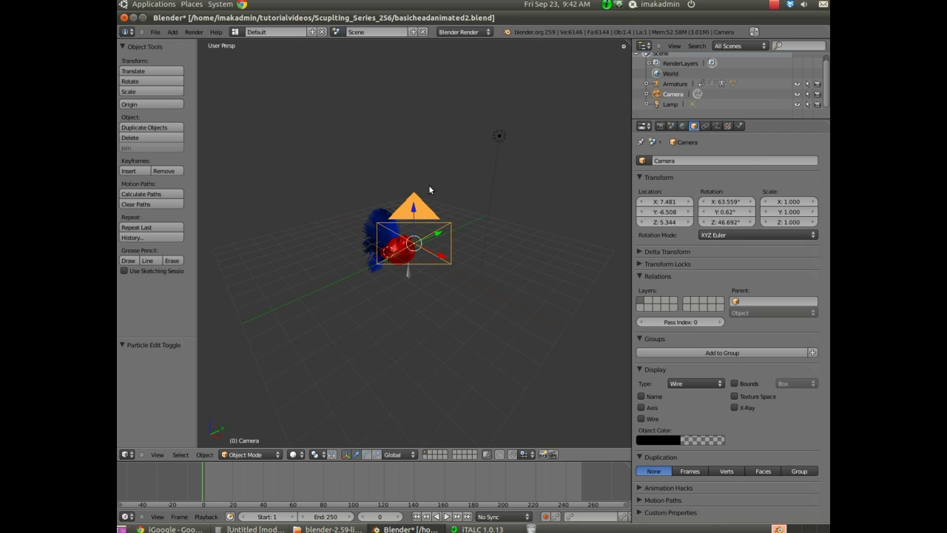
middle_click_drag(547, 298, 511, 275)
middle_click_drag(392, 305, 338, 324)
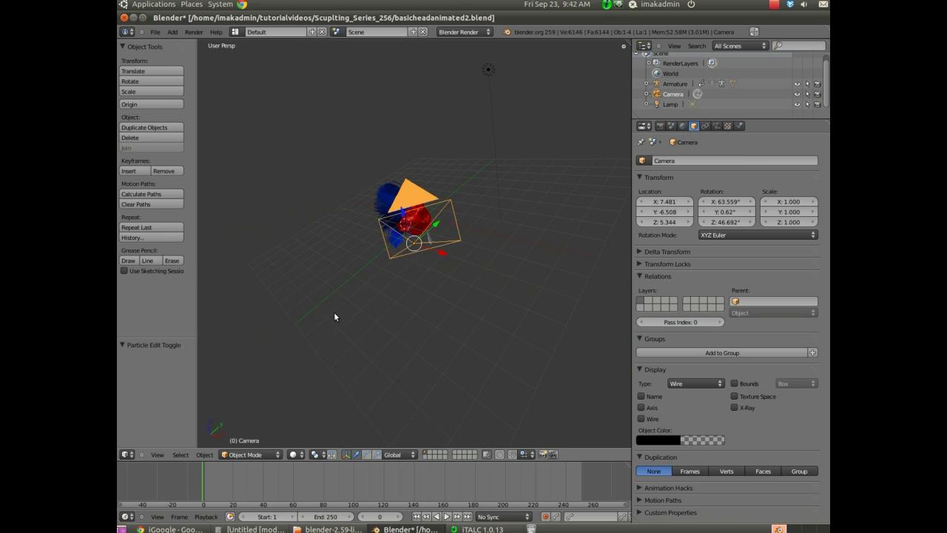
Step: Select the head, centre the view on it and examine the combed hair up close
right_click(417, 219)
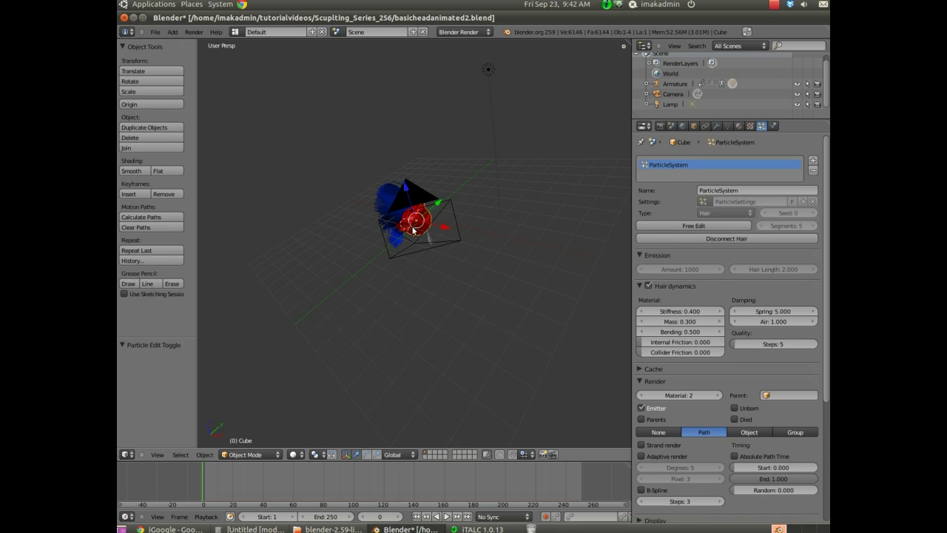
key("KP_Decimal")
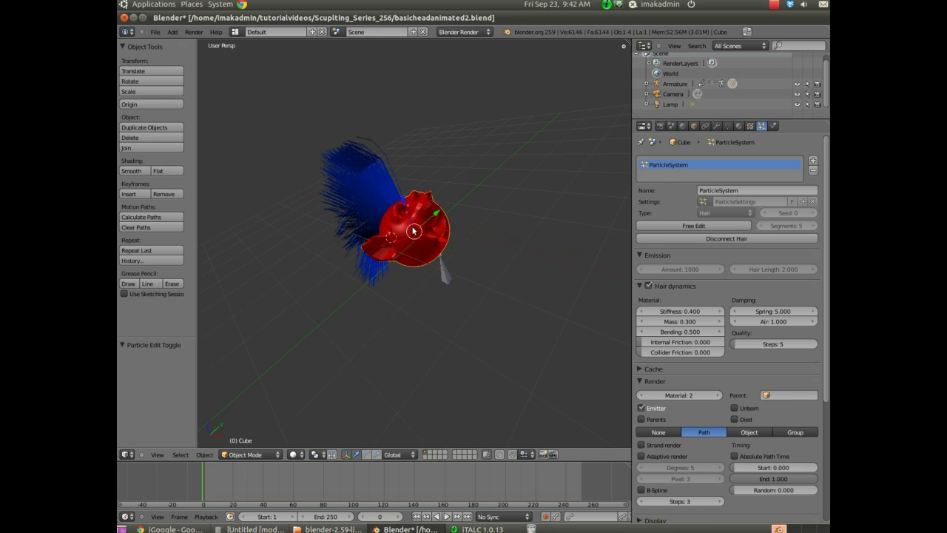
scroll(413, 231, "up", 3)
middle_click_drag(328, 317, 337, 288)
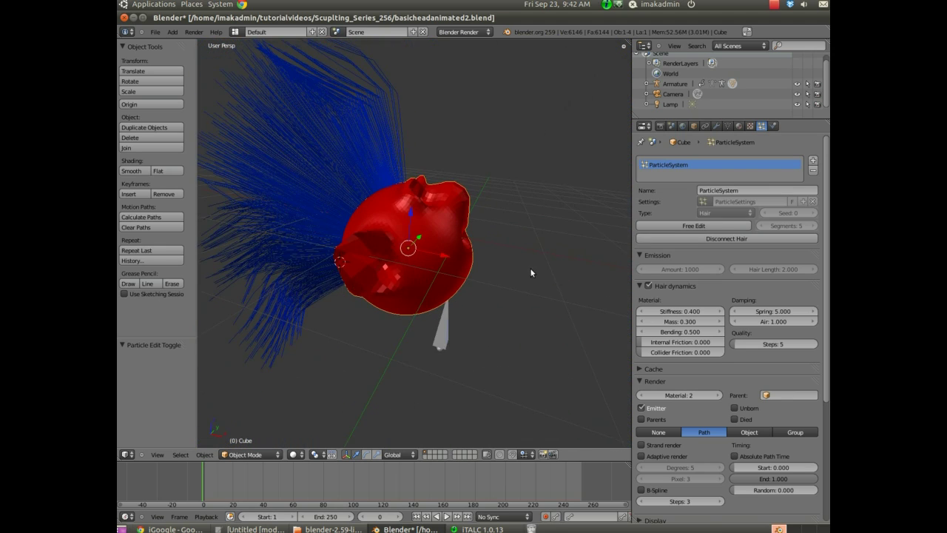
middle_click_drag(531, 272, 533, 307)
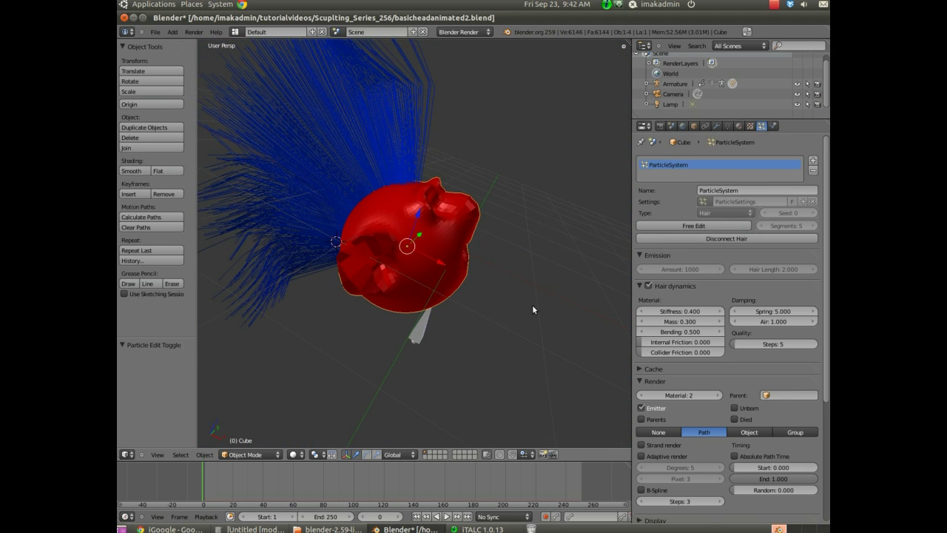
Step: Select the camera through the camera view and examine its placement relative to the head from outside
key("KP_0")
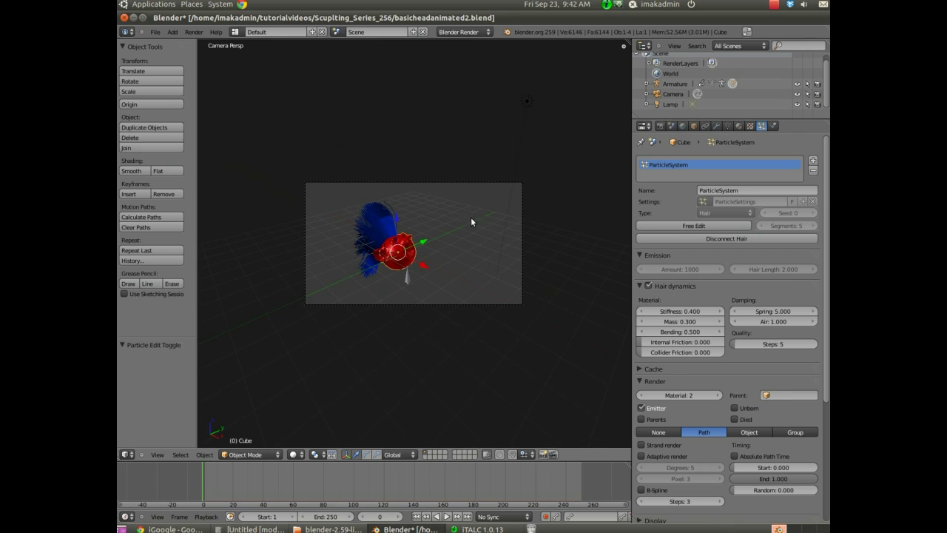
right_click(473, 187)
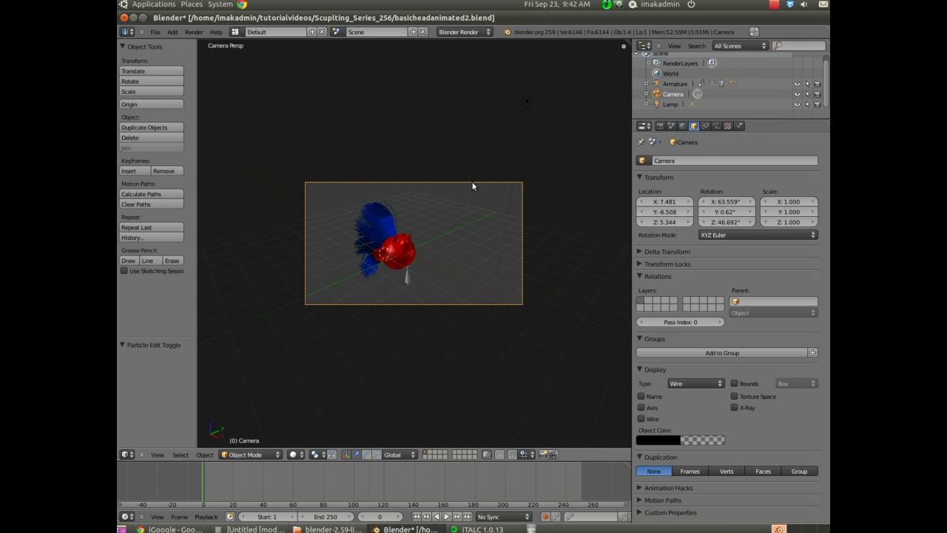
key("KP_0")
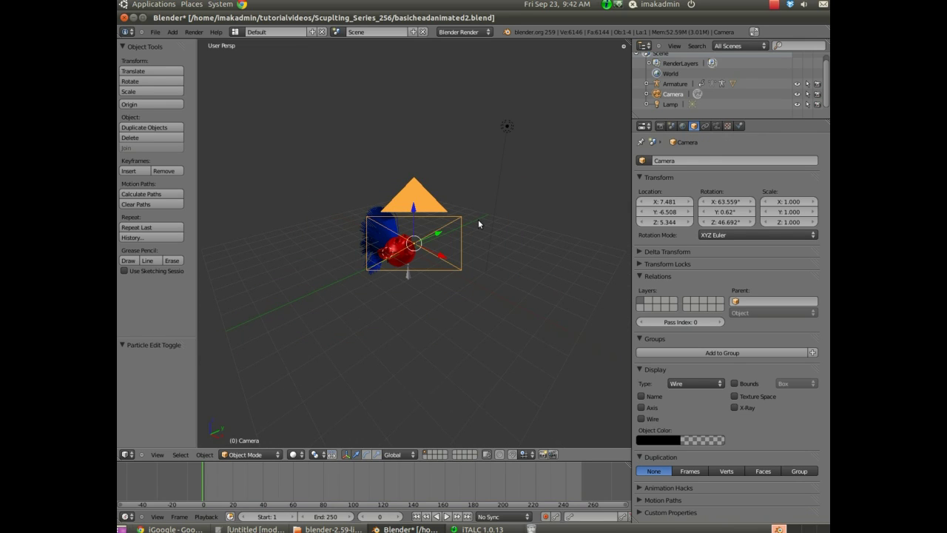
middle_click_drag(478, 219, 544, 215)
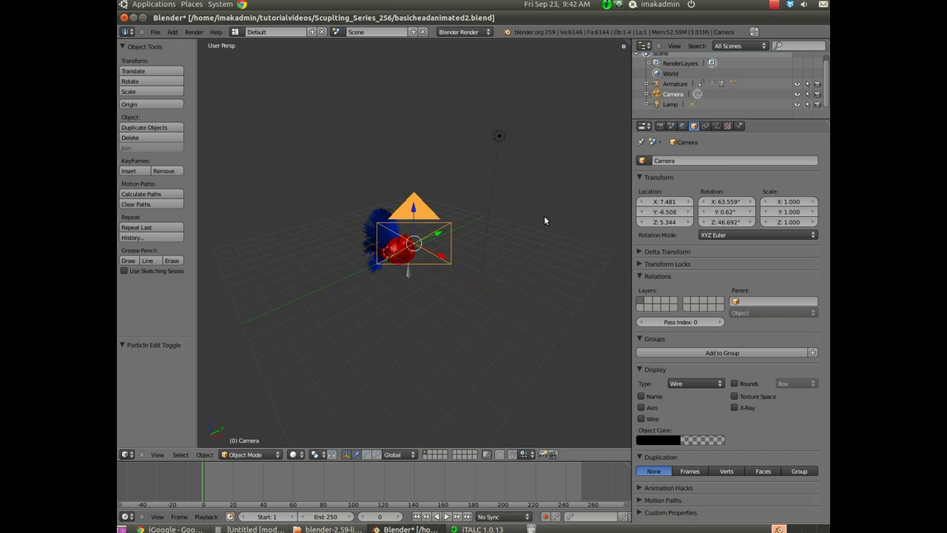
middle_click_drag(529, 272, 540, 291)
scroll(368, 315, "up", 6)
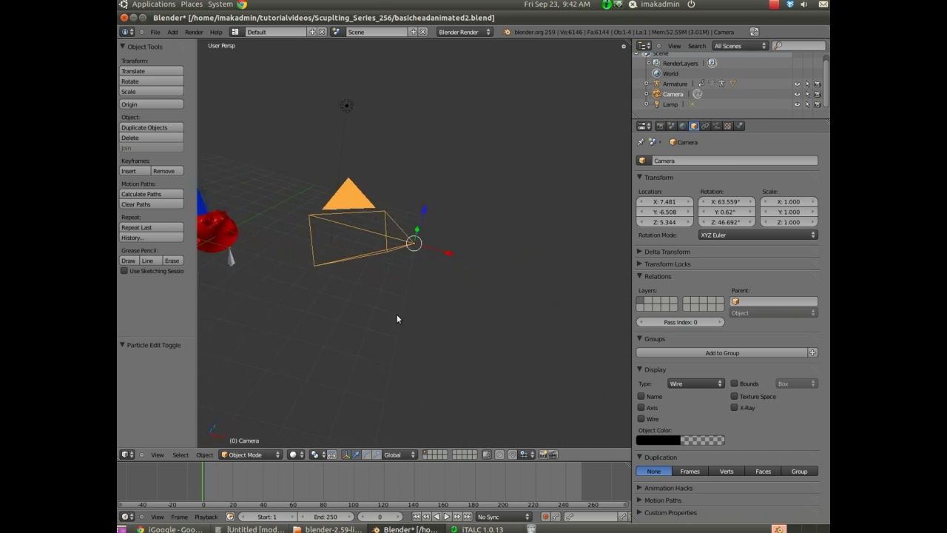
scroll(424, 311, "down", 5)
middle_click_drag(356, 306, 438, 315)
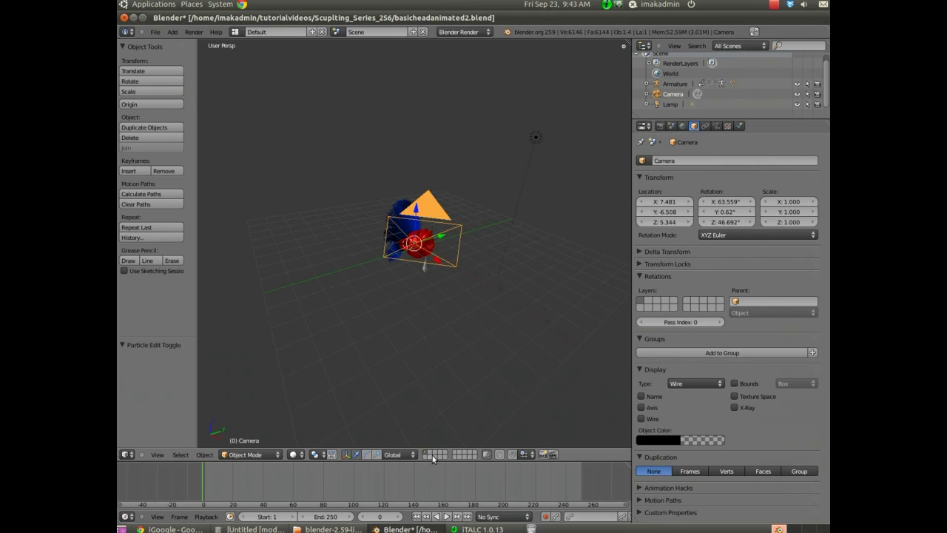
Step: Check the contents of layer 2, move the camera from layer 1 to layer 2 and display only that layer
left_click(431, 455)
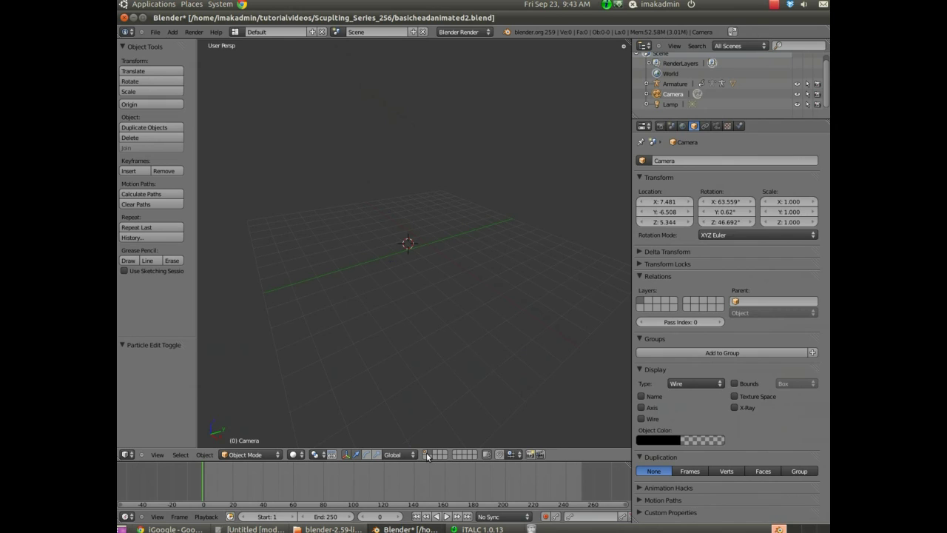
left_click(427, 453)
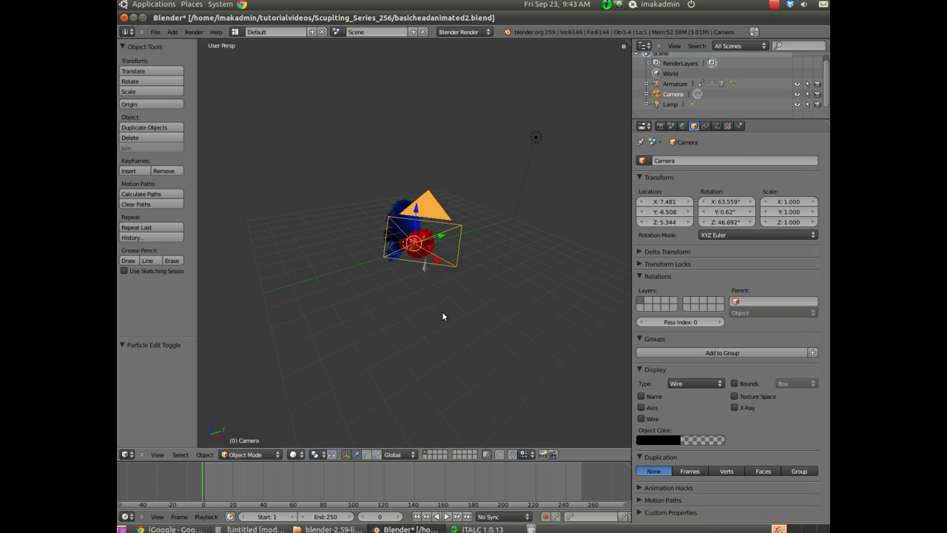
key("m")
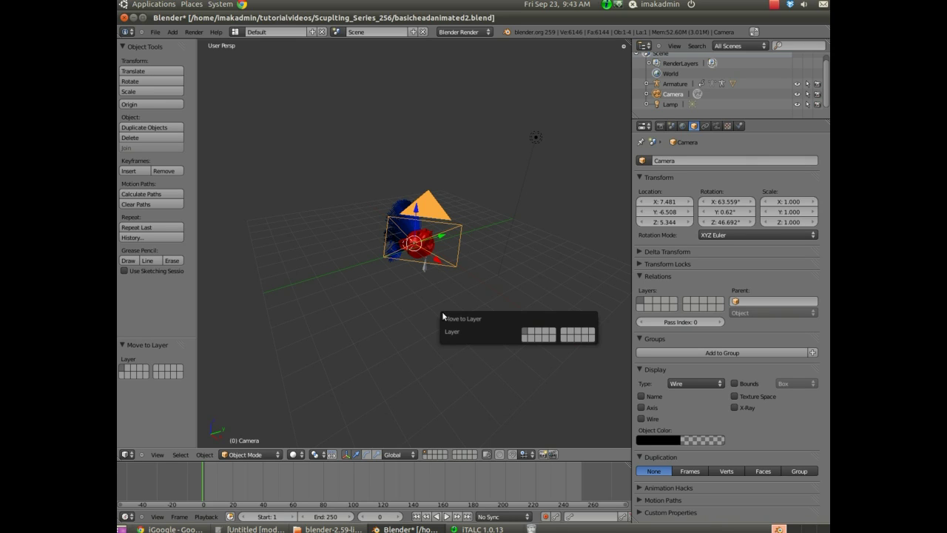
left_click(534, 334)
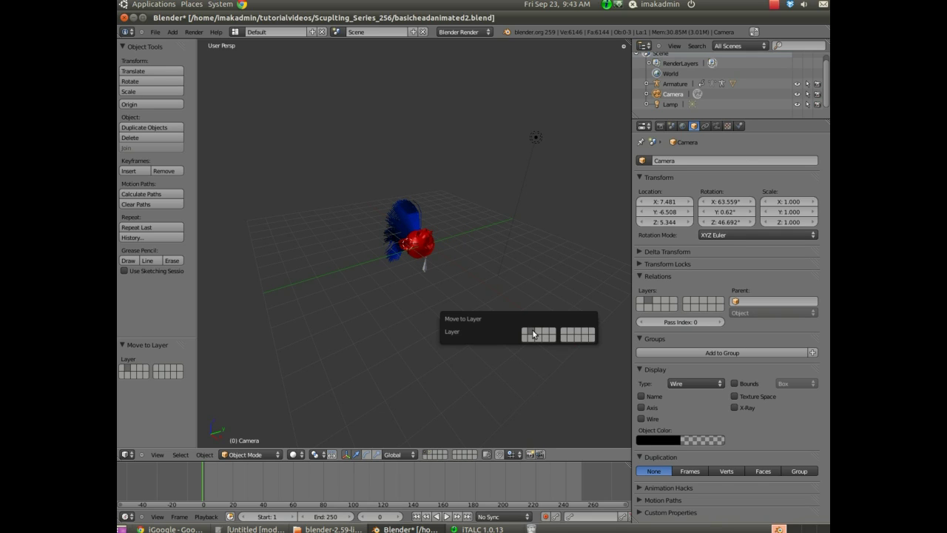
left_click(431, 451)
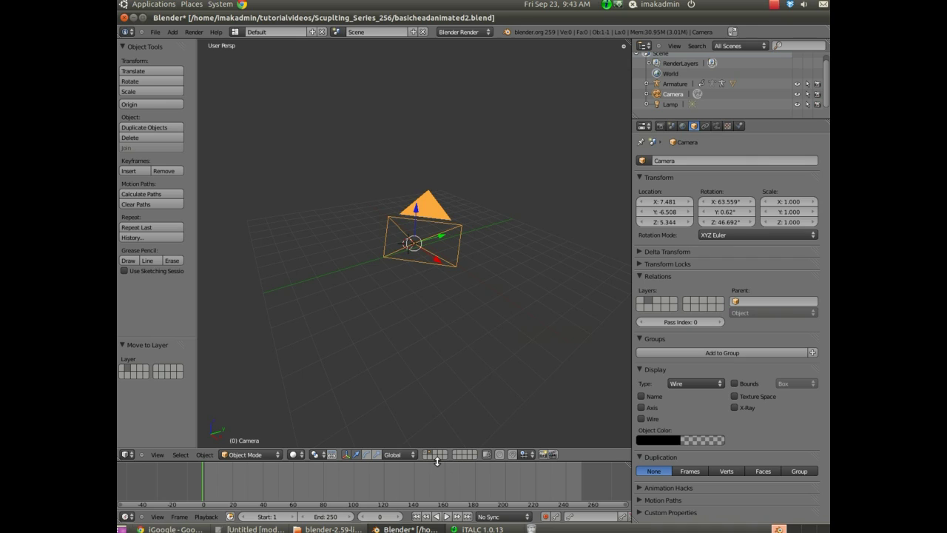
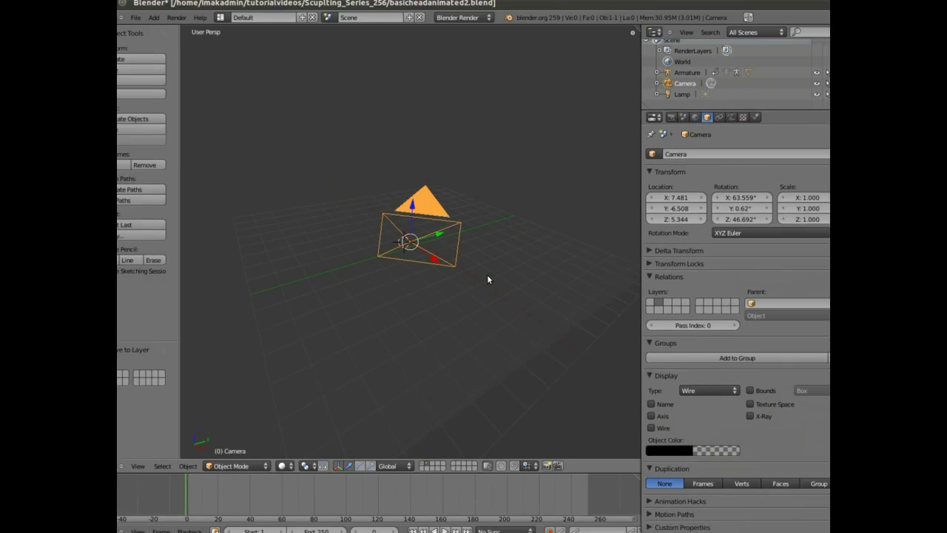
Step: Set the camera's Y and Z location to 0
left_click(677, 208)
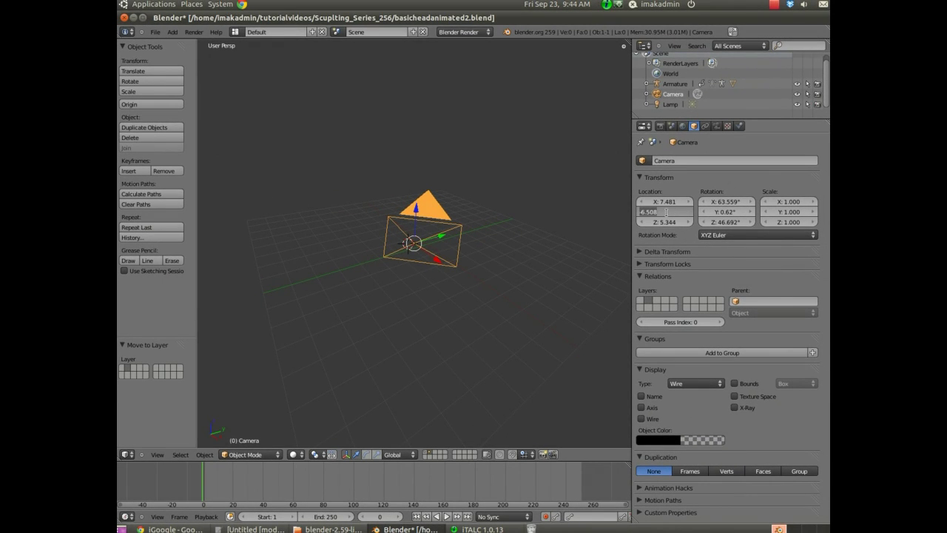
type("0")
key("Return")
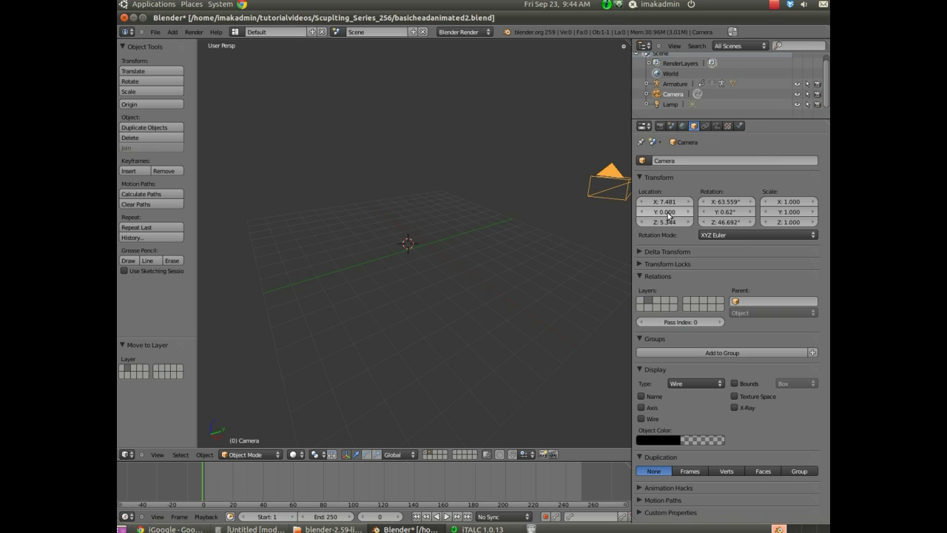
left_click(663, 223)
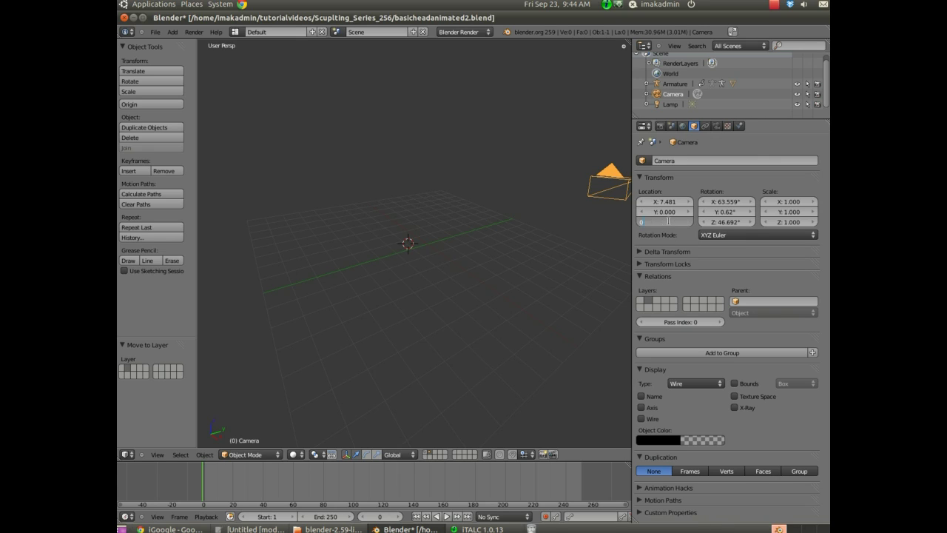
type("0")
key("Return")
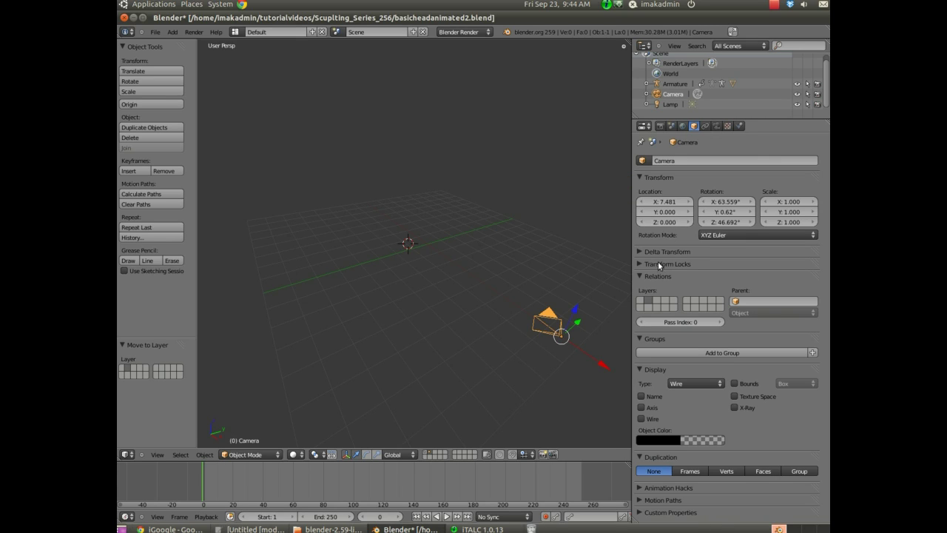
Step: Check the view through the camera and rotate the camera about 44.6° around the global Z axis from outside
middle_click_drag(571, 370, 570, 370)
key("KP_0")
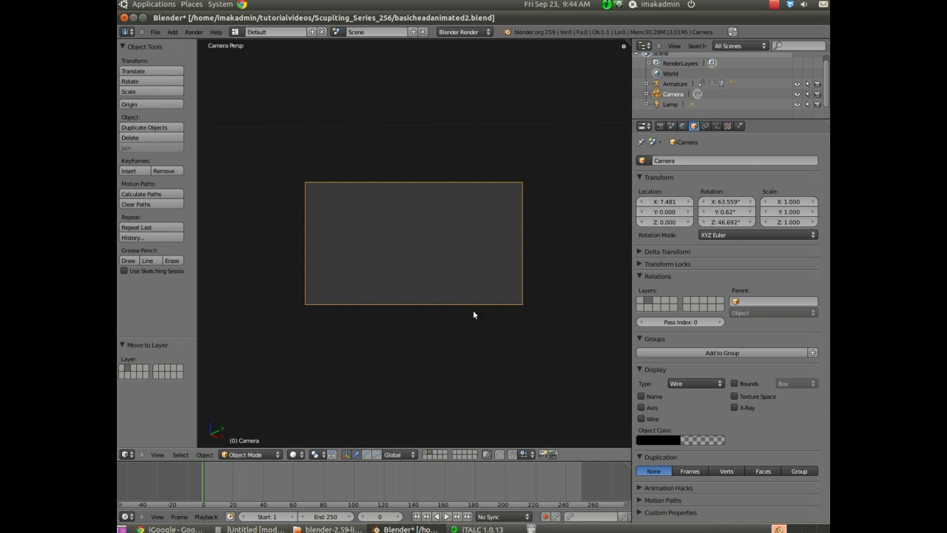
scroll(470, 291, "down", 3)
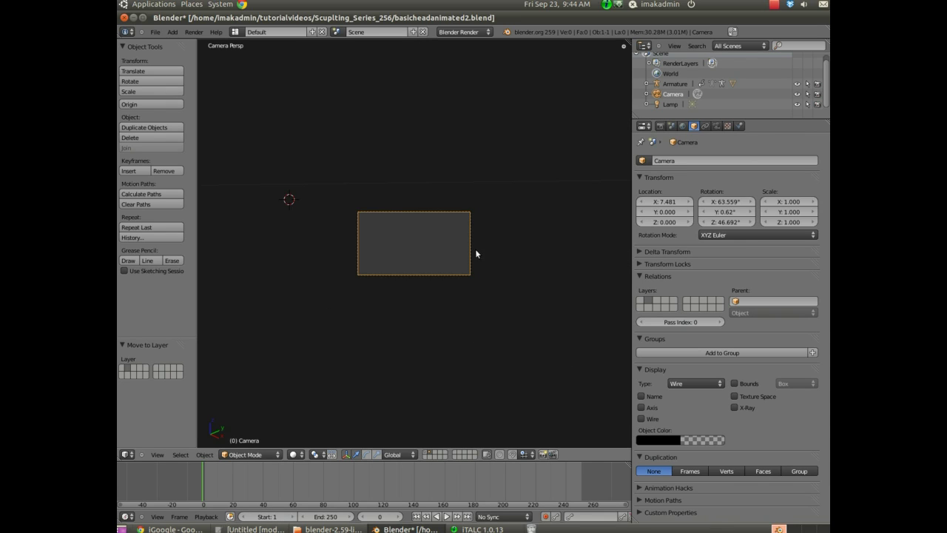
middle_click_drag(475, 254, 481, 287)
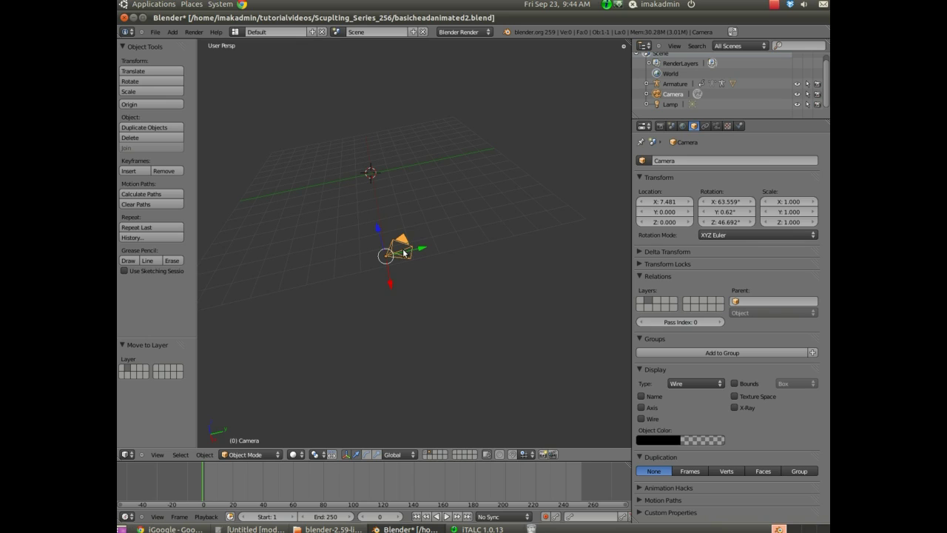
key("r")
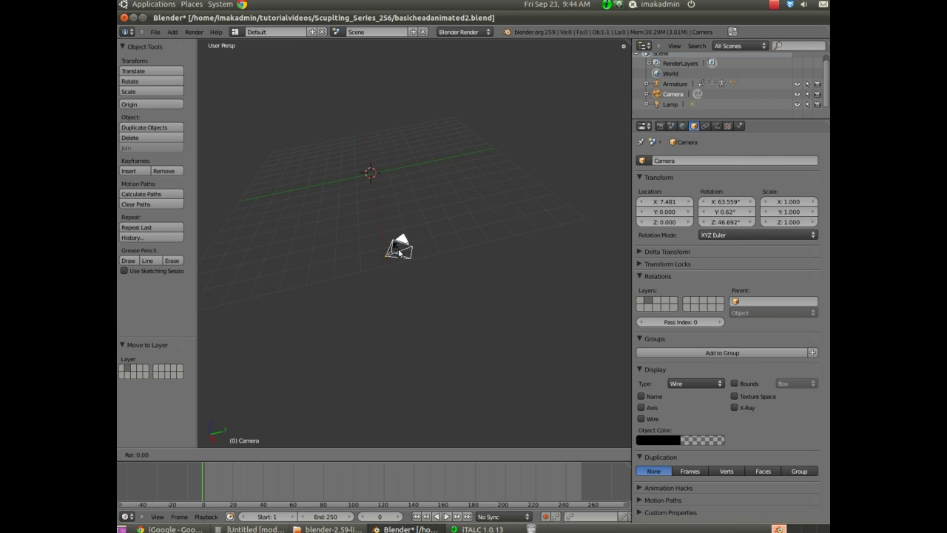
key("z")
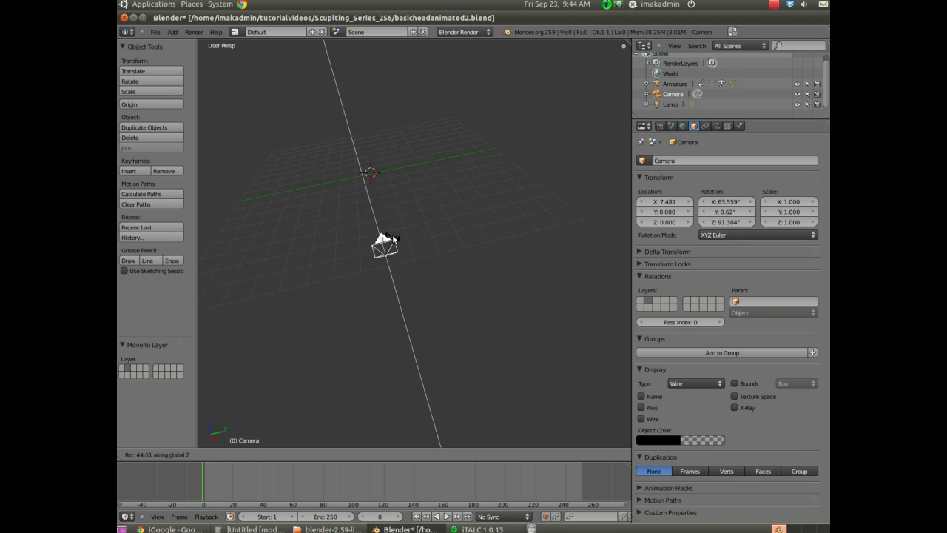
left_click(394, 237)
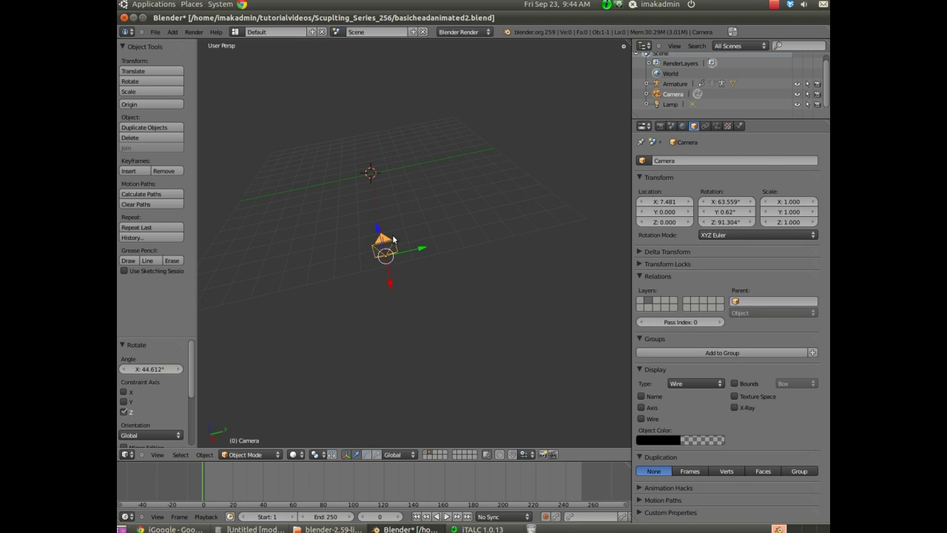
Step: Tilt the camera upward by rotating it about 15.6° around the global Y axis
scroll(383, 296, "up", 4)
scroll(303, 283, "up", 3)
middle_click_drag(322, 277, 350, 312)
key("r")
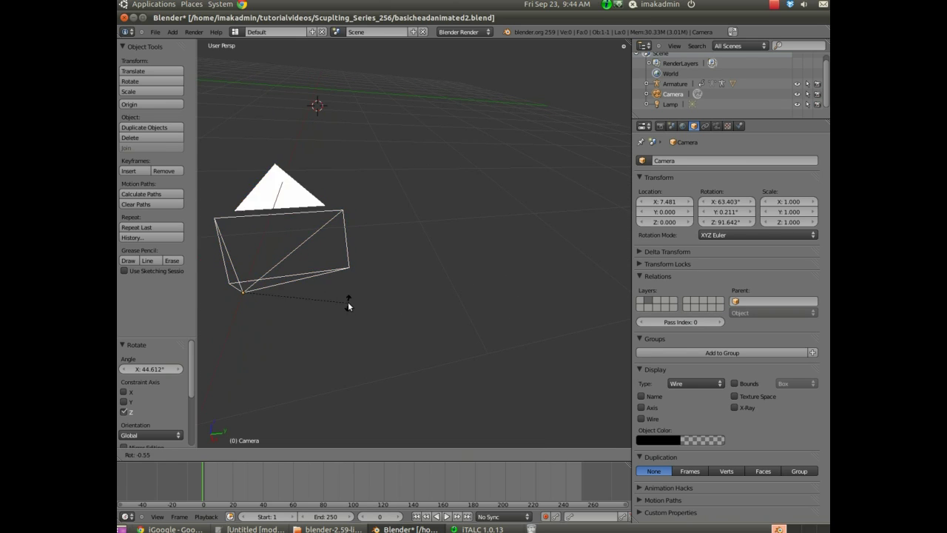
key("y")
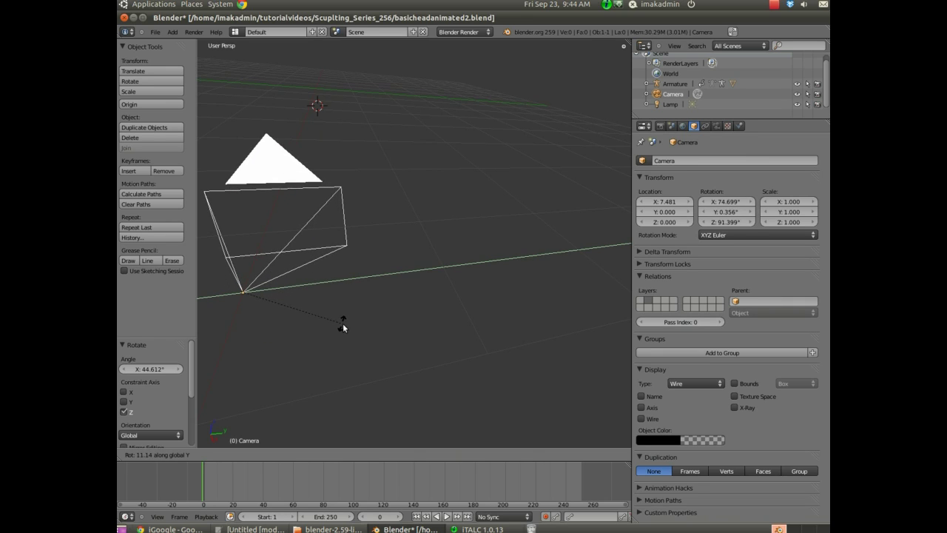
left_click(353, 334)
middle_click_drag(352, 335, 338, 339)
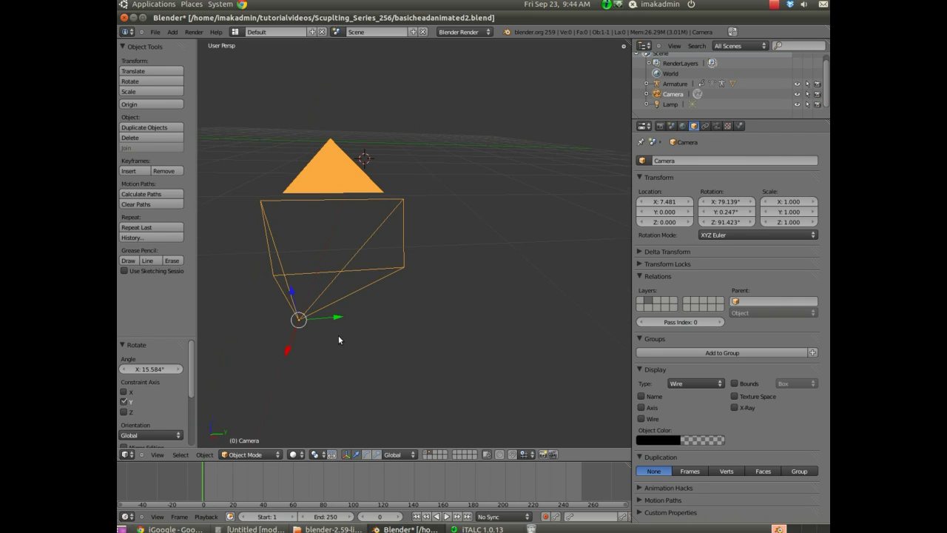
Step: Look through the camera and rotate it about a further 8.9° around the global Y axis
key("KP_0")
key("r")
key("y")
left_click(343, 364)
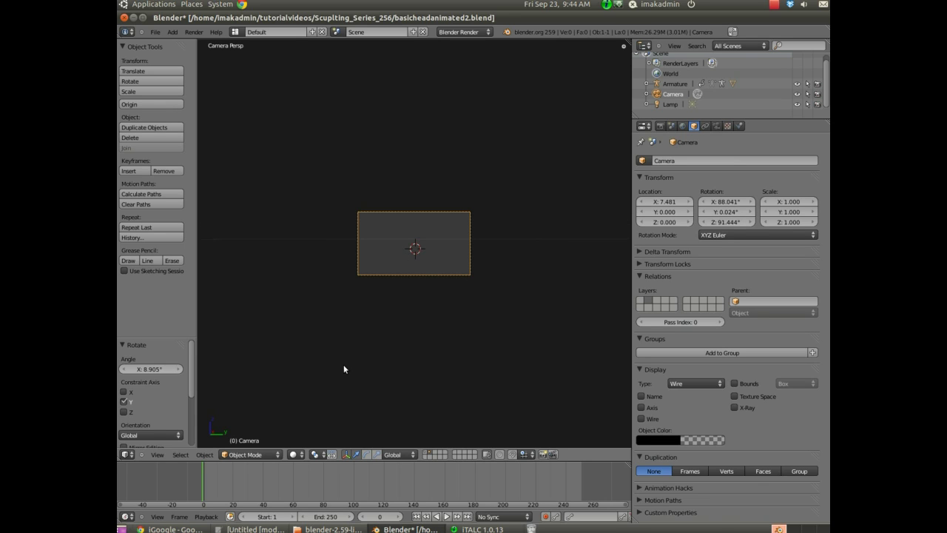
Step: Examine the camera from outside, check the head's position on layer 1 and return to layer 2
scroll(379, 330, "down", 2)
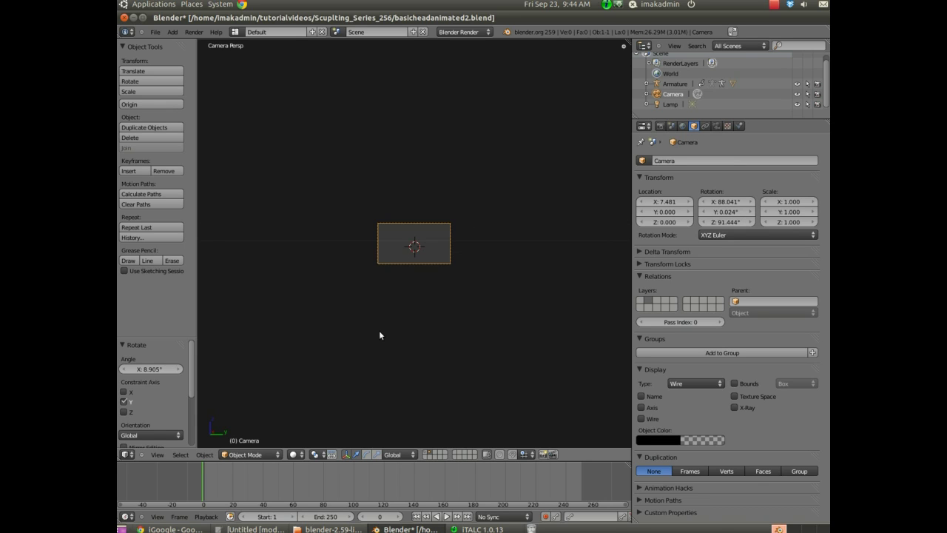
middle_click_drag(379, 335, 427, 234)
scroll(560, 289, "down", 4)
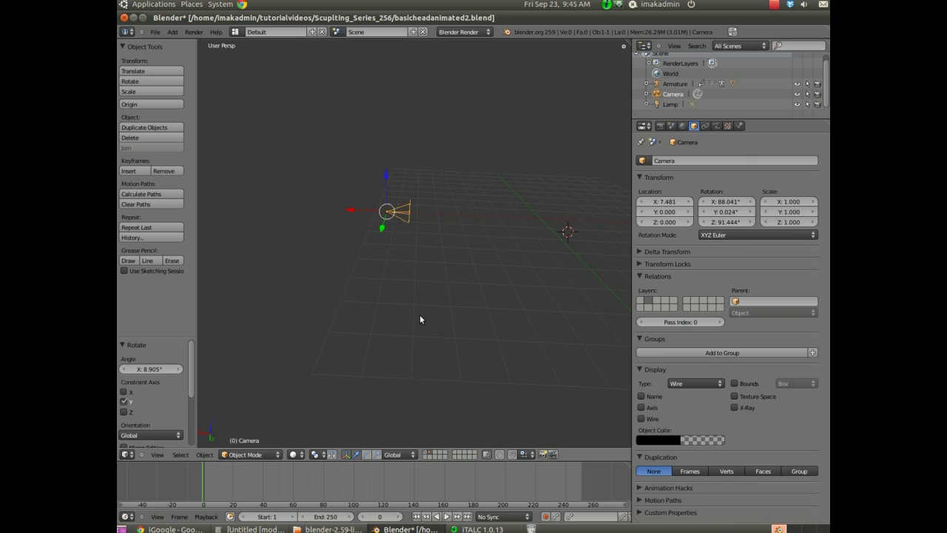
left_click(426, 454)
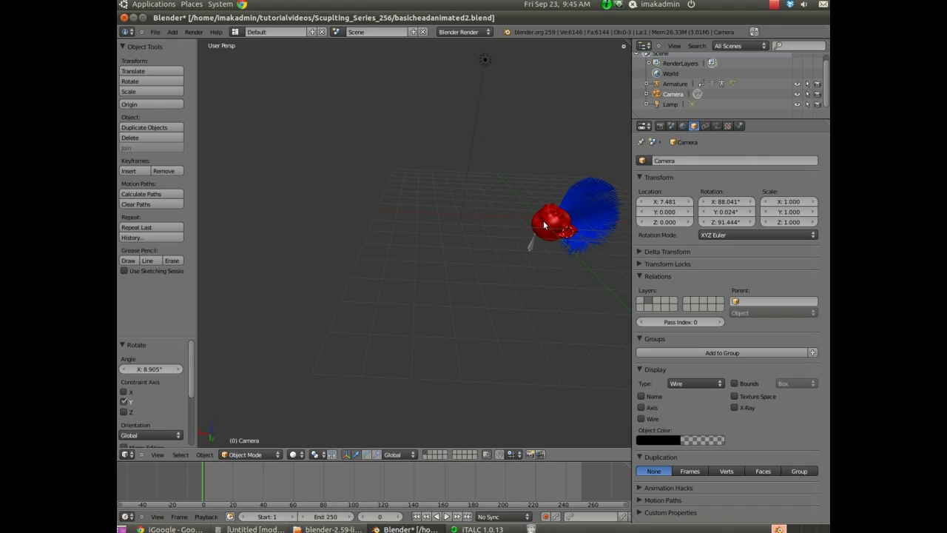
left_click(430, 452)
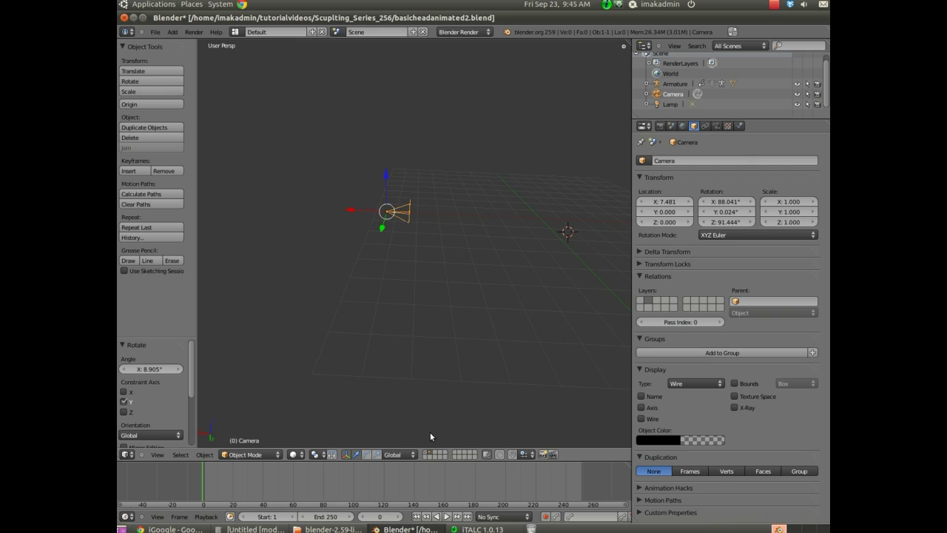
Step: Show the 3D view's properties and set the 3D cursor location to 0 on X, Y and Z
left_click(158, 454)
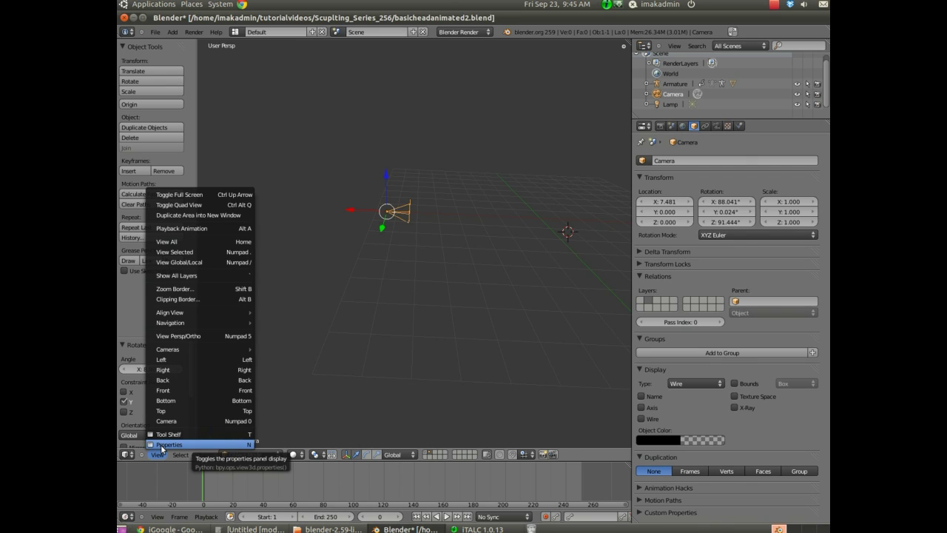
left_click(161, 445)
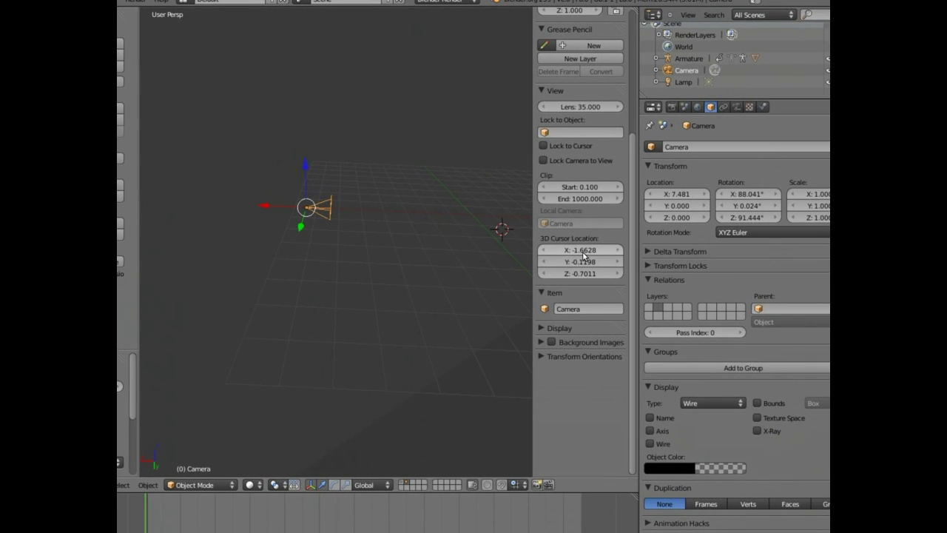
left_click(500, 213)
type("0")
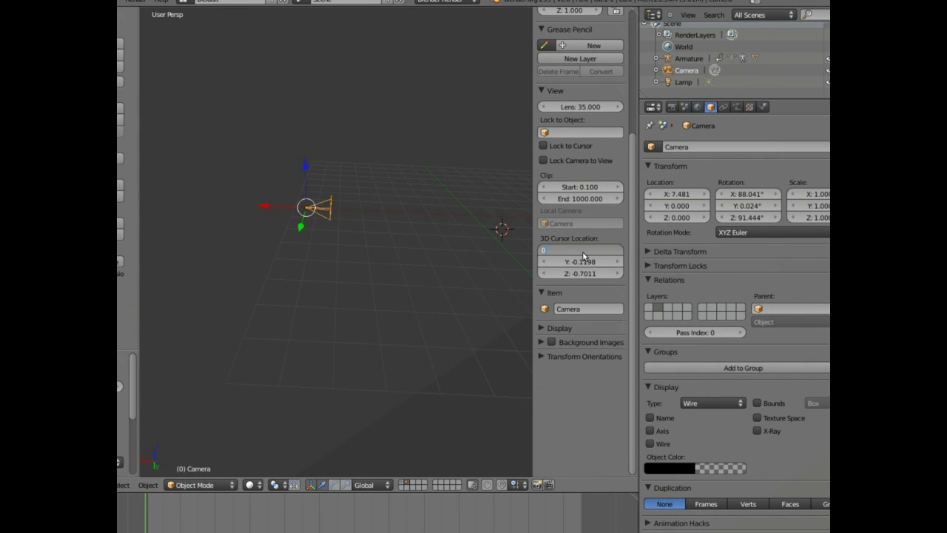
key("Return")
left_click(580, 262)
type("0")
key("Return")
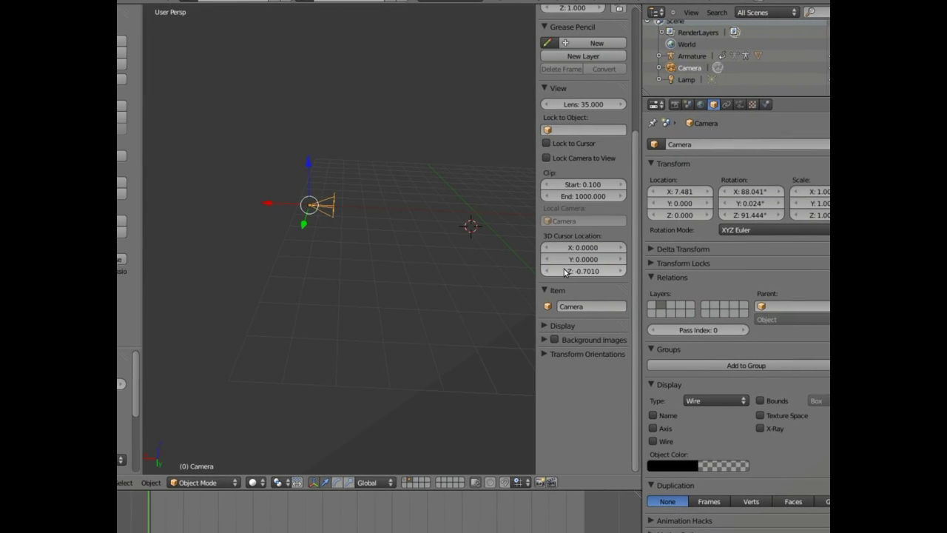
left_click(580, 271)
type("0")
key("Return")
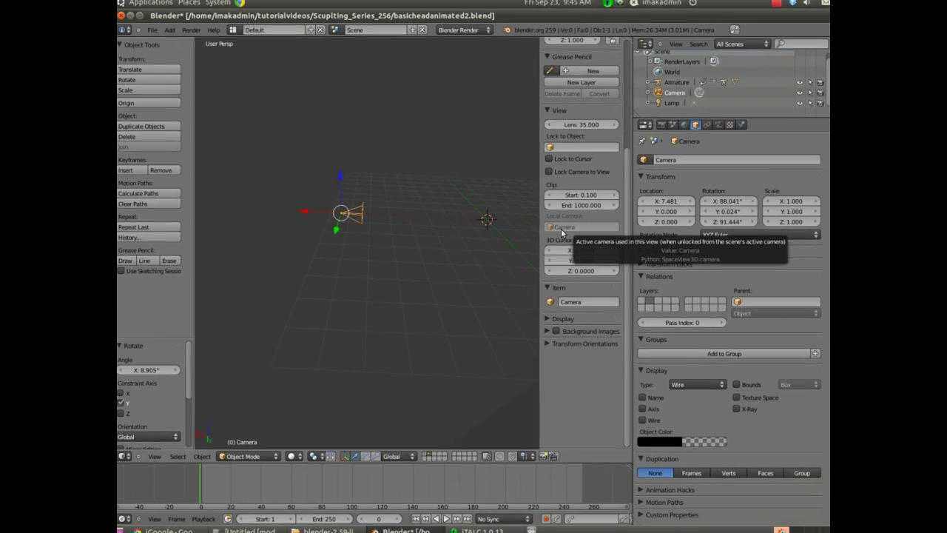
Step: Review the camera's transform values in the 3D view's properties and hide the properties
scroll(500, 351, "up", 2)
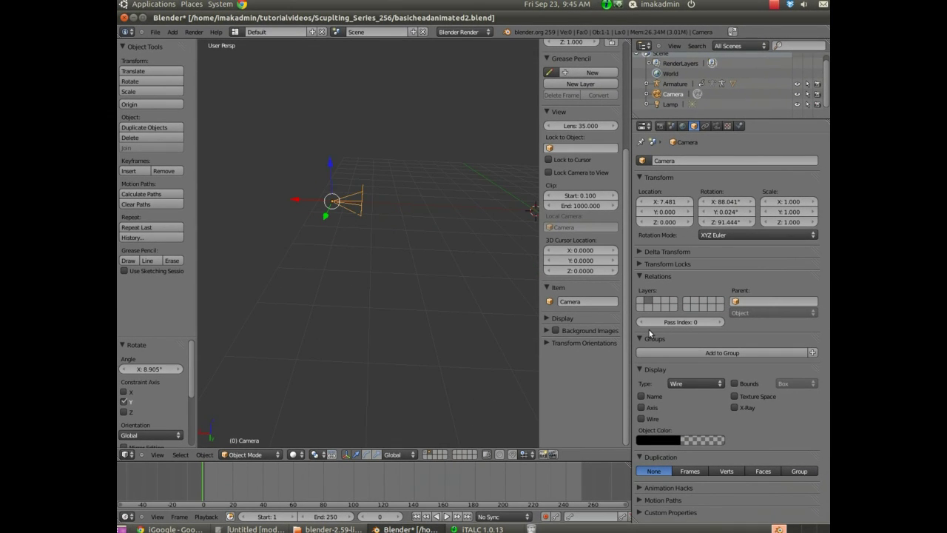
scroll(626, 346, "up", 5)
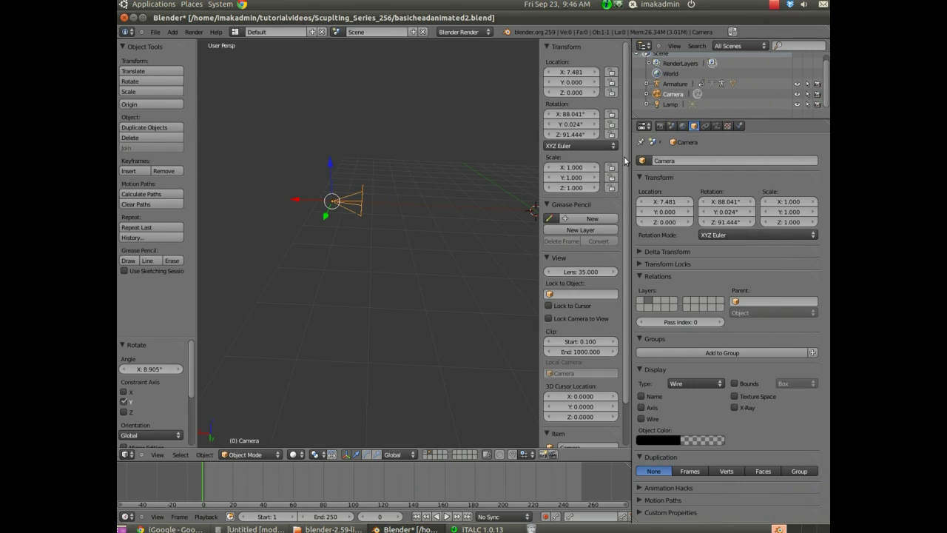
left_click(158, 454)
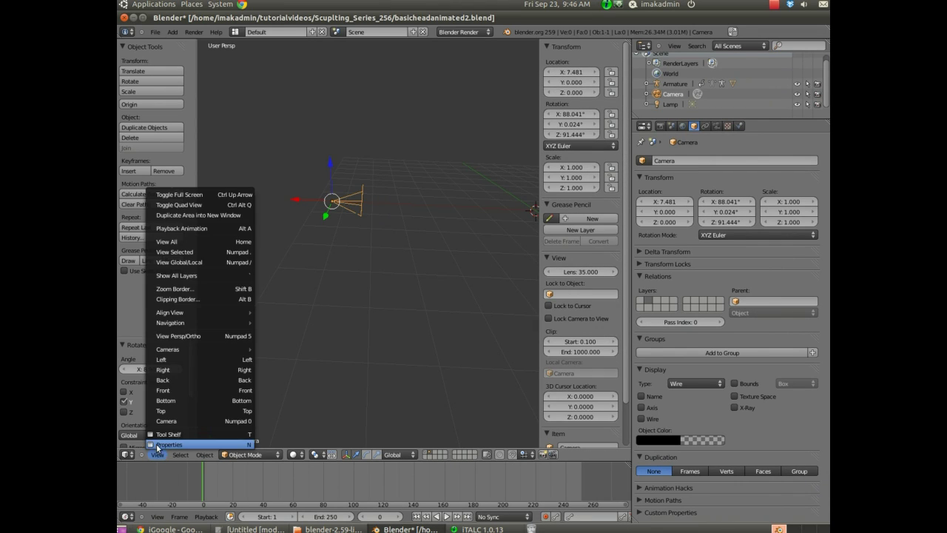
left_click(159, 444)
Step: Examine the camera's placement relative to the 3D cursor and switch to the Right view
middle_click_drag(383, 312, 496, 319)
scroll(410, 240, "up", 3)
middle_click_drag(410, 240, 482, 243)
scroll(441, 186, "down", 2)
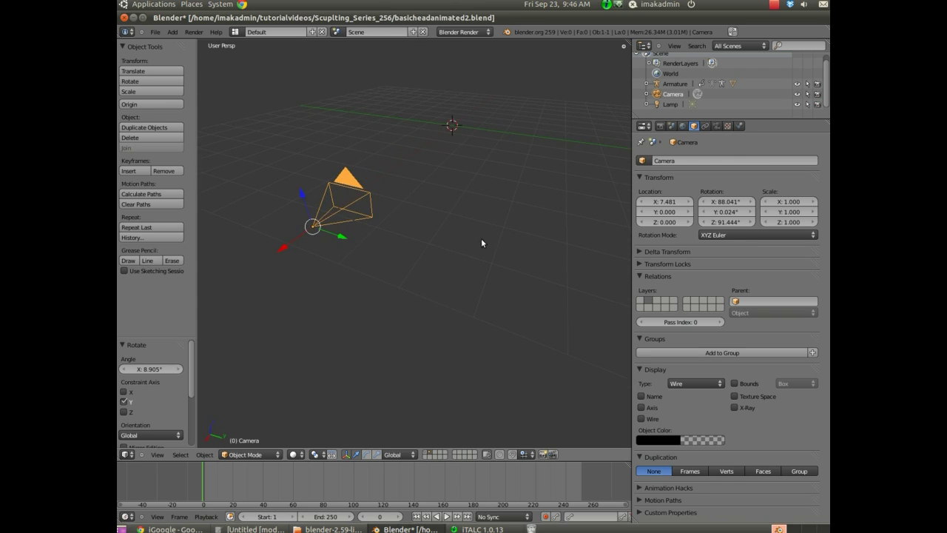
scroll(516, 194, "down", 1)
scroll(516, 194, "down", 1)
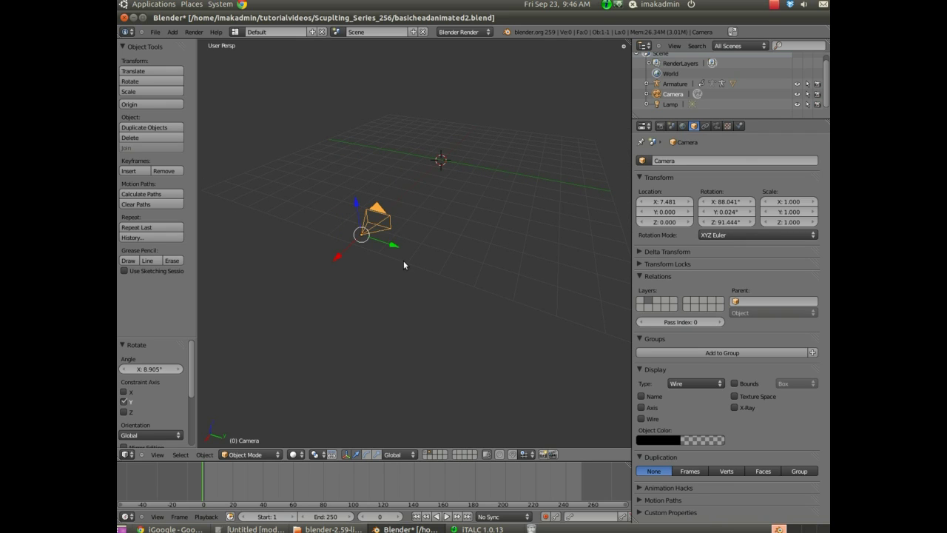
key("KP_3")
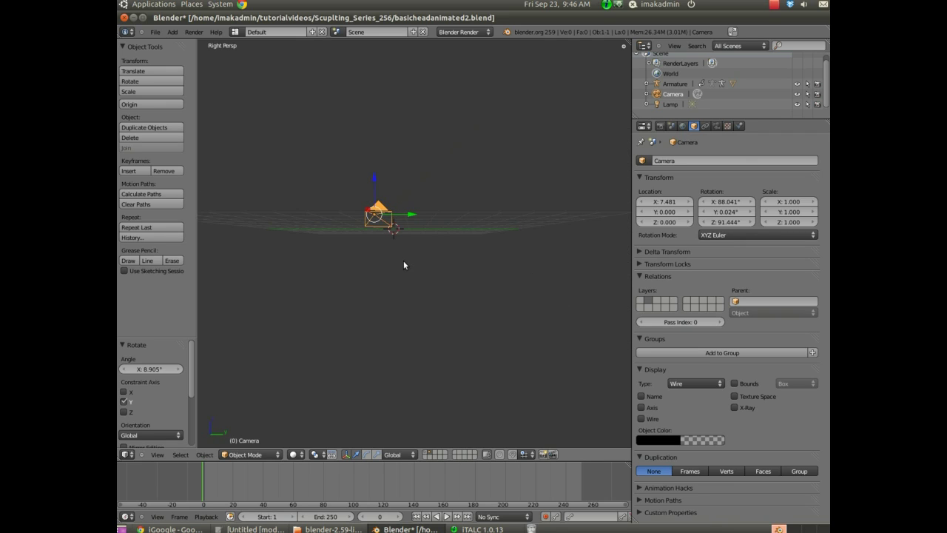
Step: Switch to the Top view and add an empty at the 3D cursor on the world origin
middle_click_drag(403, 260, 405, 264)
key("KP_7")
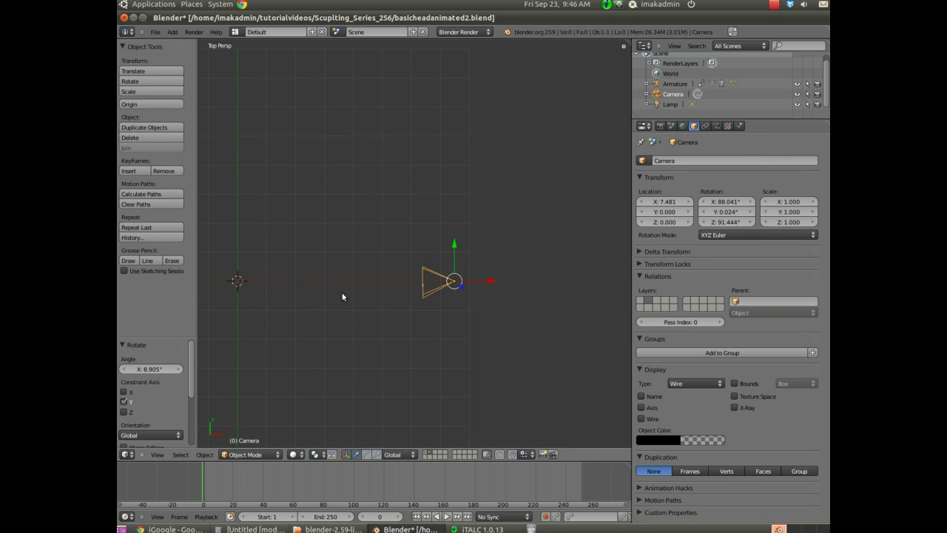
left_click(173, 32)
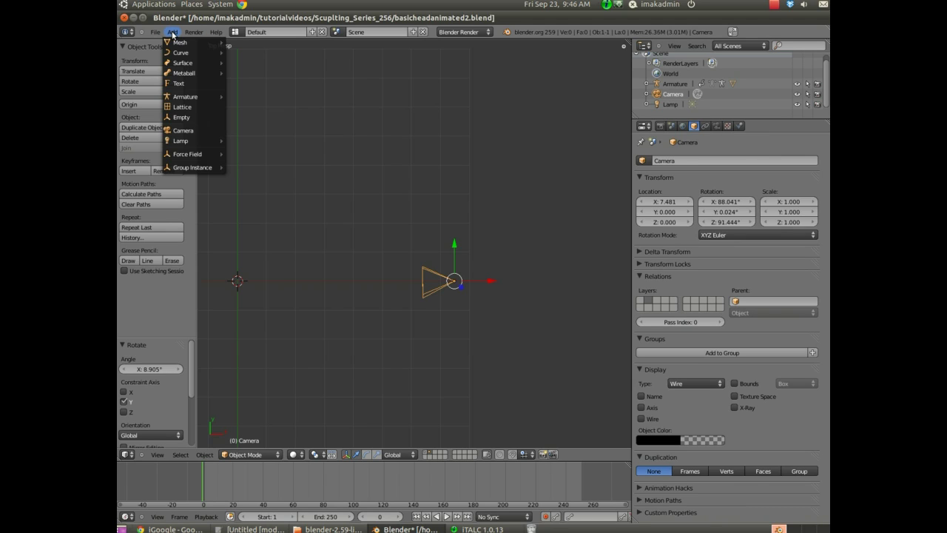
left_click(175, 116)
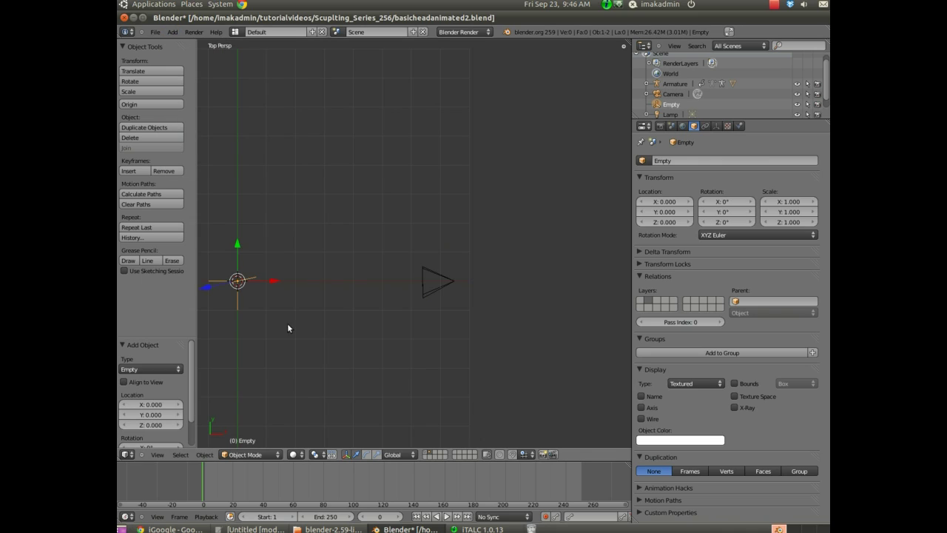
Step: Select the camera and the empty, with the empty active, and parent the camera to it using the Object option
middle_click_drag(320, 380, 391, 413)
middle_click_drag(214, 167, 301, 123)
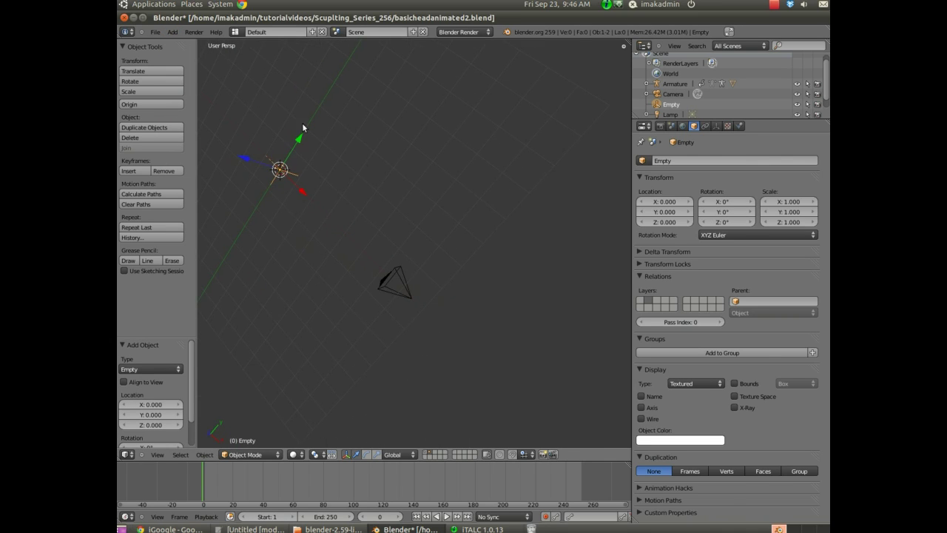
key("KP_Decimal")
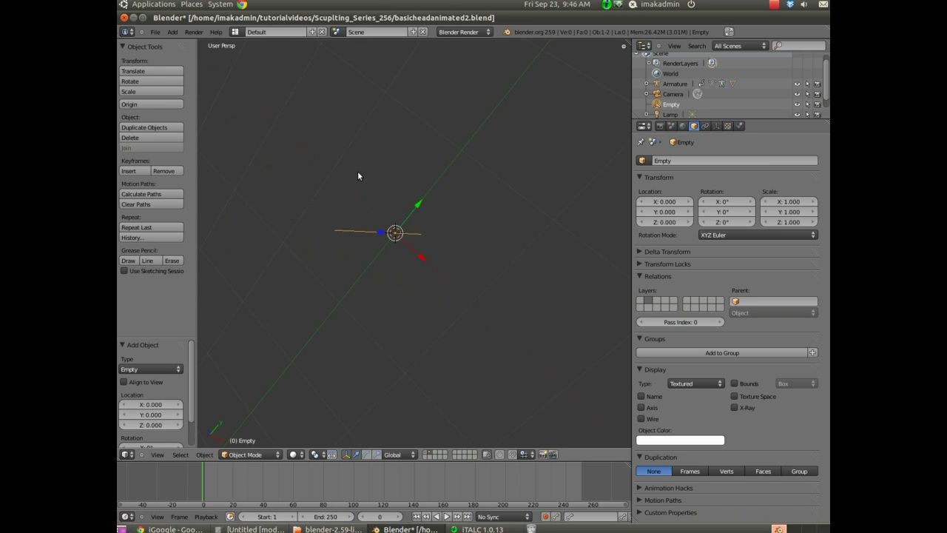
key("KP_Decimal")
scroll(398, 320, "down", 4)
middle_click_drag(395, 324, 523, 297)
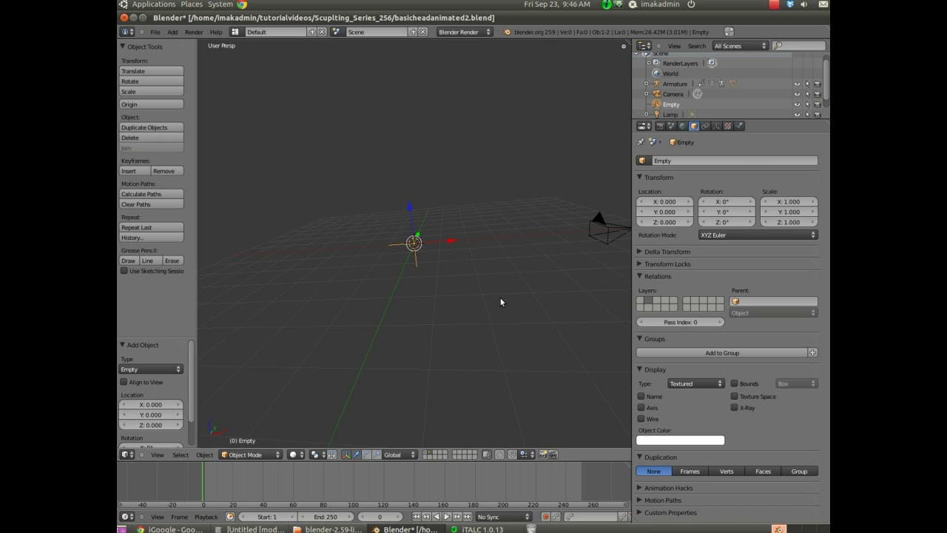
right_click(609, 227)
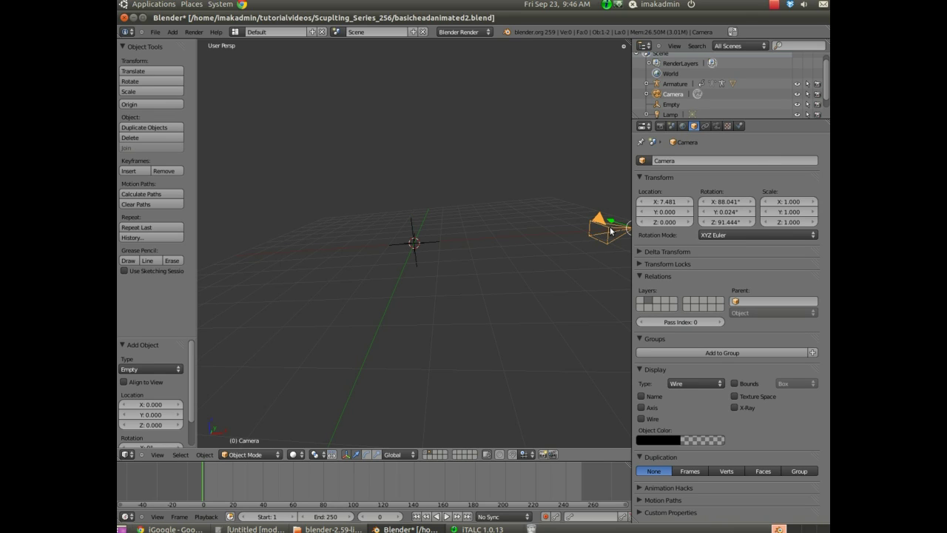
right_click(415, 244, "shift")
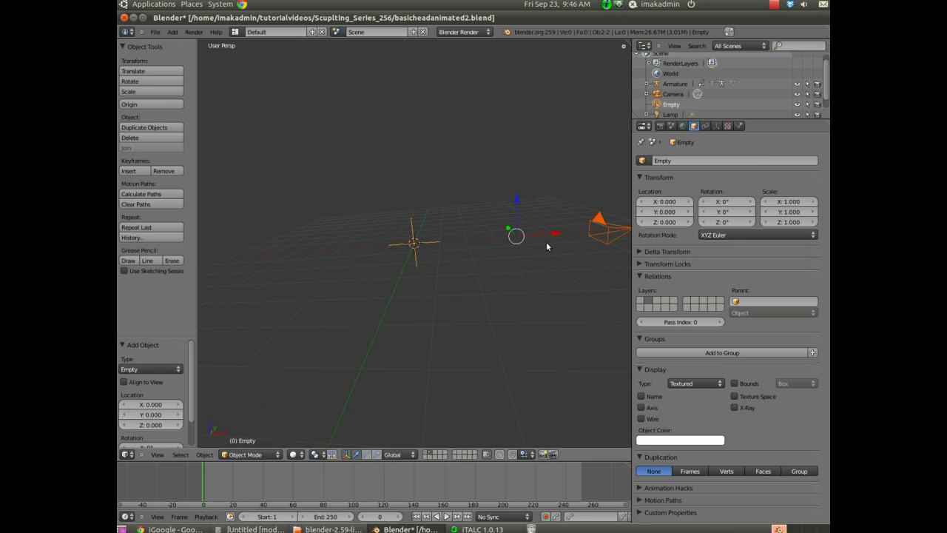
key("ctrl+p")
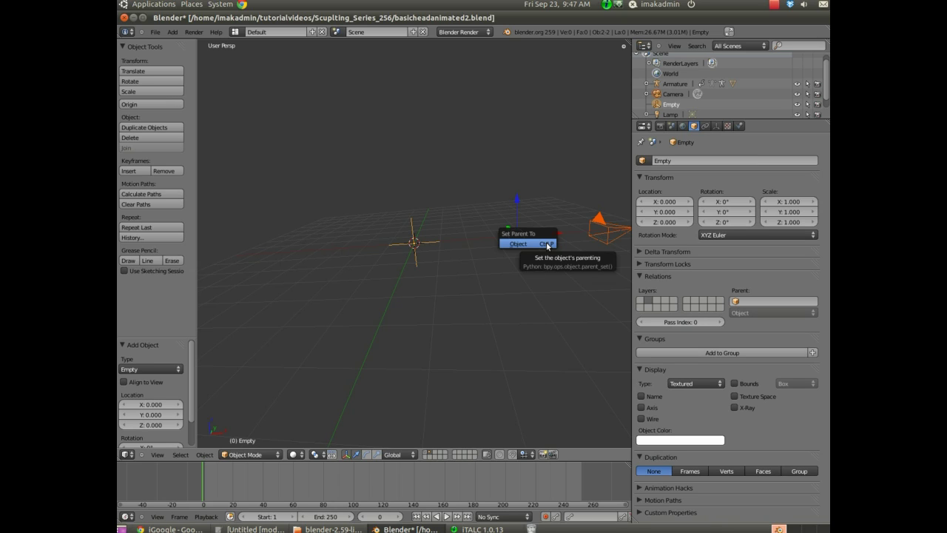
left_click(547, 244)
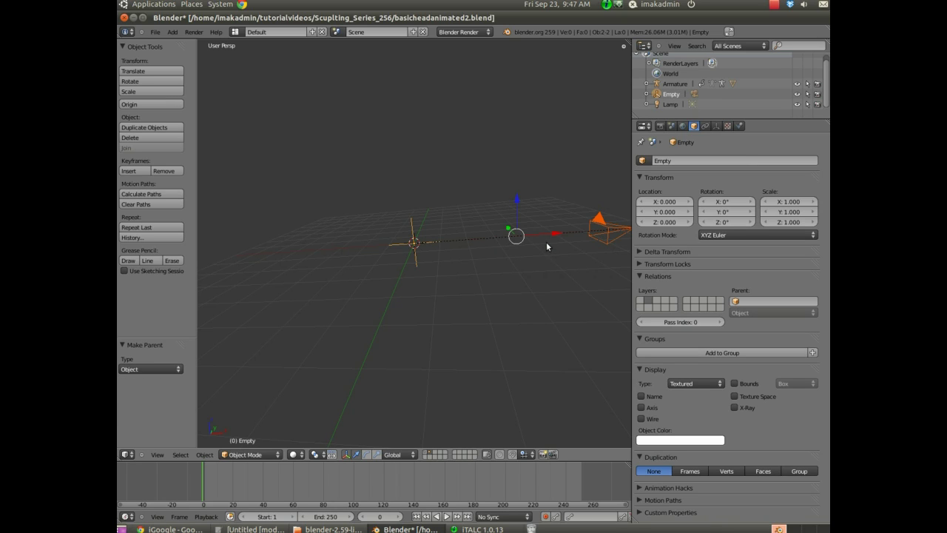
middle_click_drag(526, 309, 518, 320)
middle_click_drag(556, 294, 560, 268)
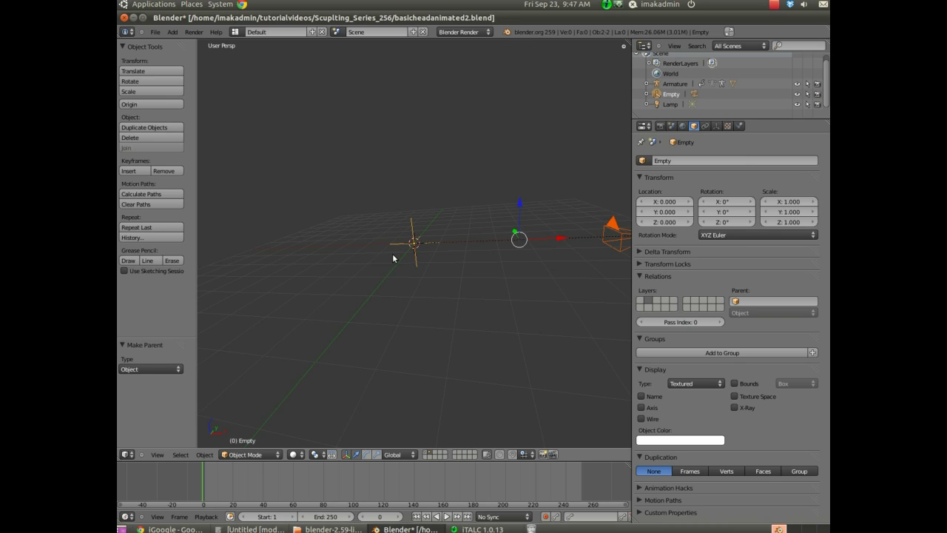
key("r")
key("z")
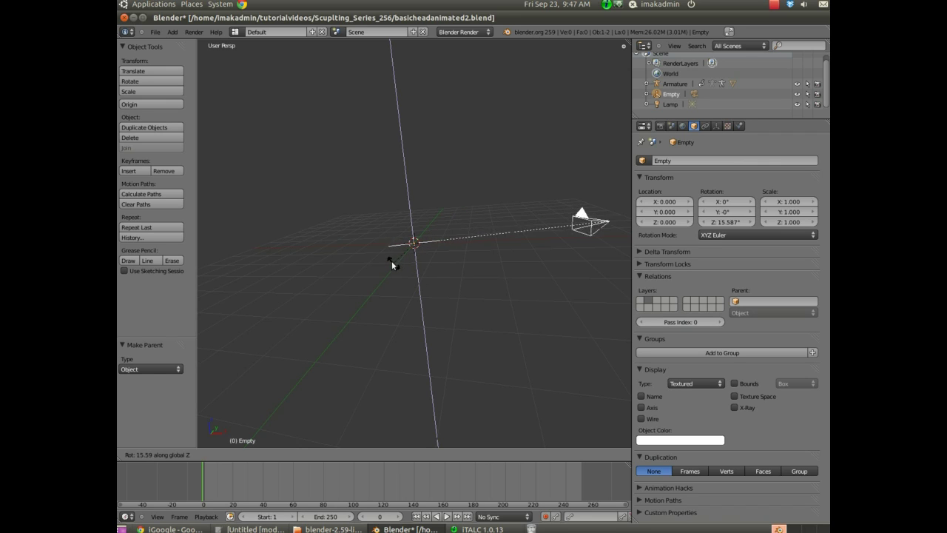
key("Escape")
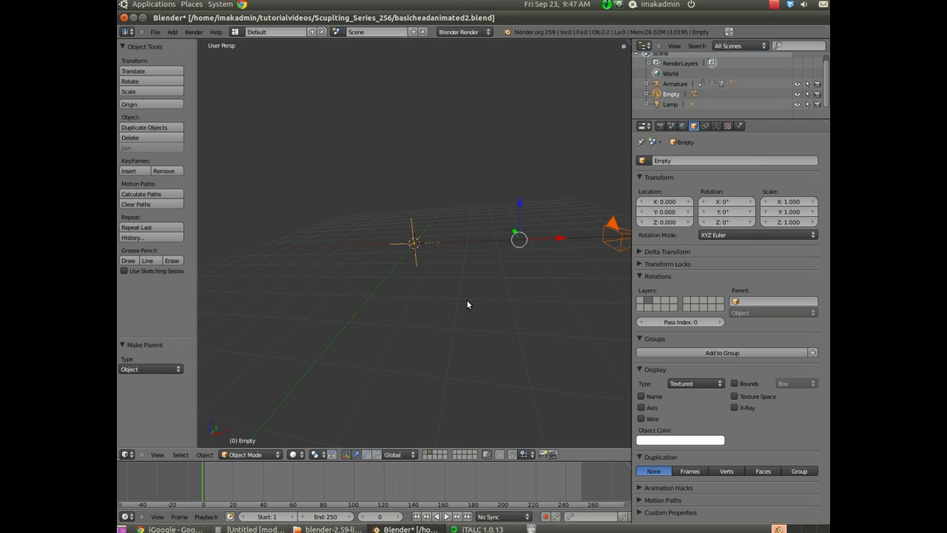
Step: Select only the empty and insert a Rotation keyframe for it at frame 0
mouse_move(467, 304)
middle_mouse_down()
mouse_move(453, 310)
mouse_move(484, 296)
middle_mouse_up()
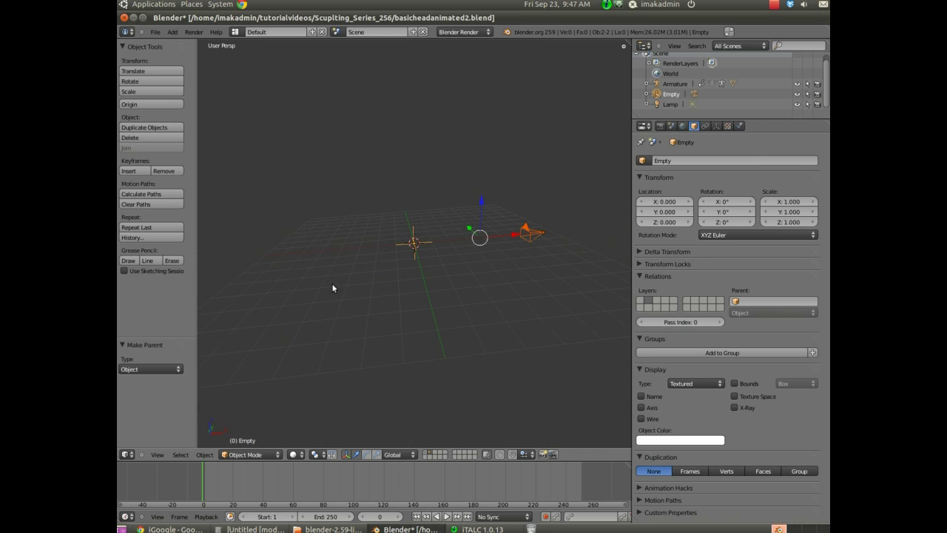
right_click(415, 242)
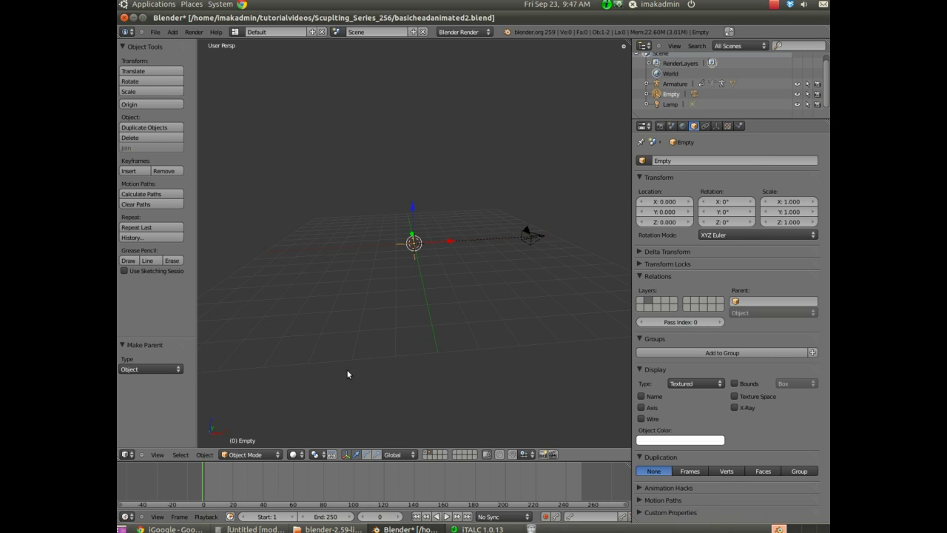
key("i")
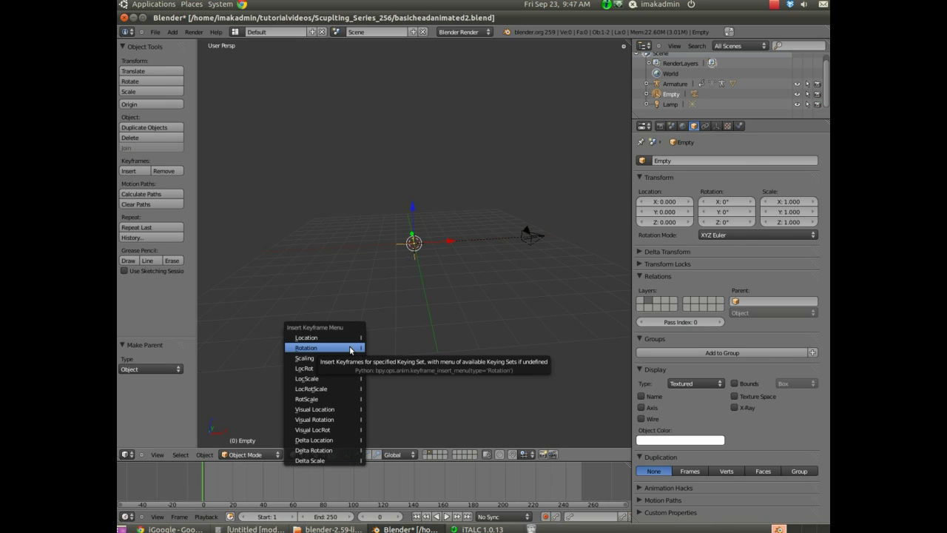
left_click(350, 348)
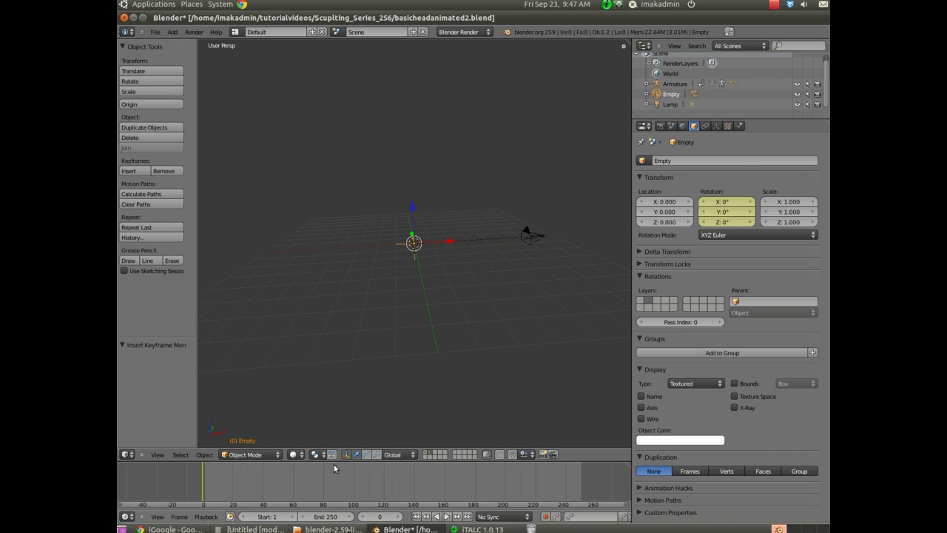
Step: At frame 40, rotate the empty 90 degrees about the global Z axis and insert a Rotation keyframe
left_click(381, 516)
type("40")
key("Return")
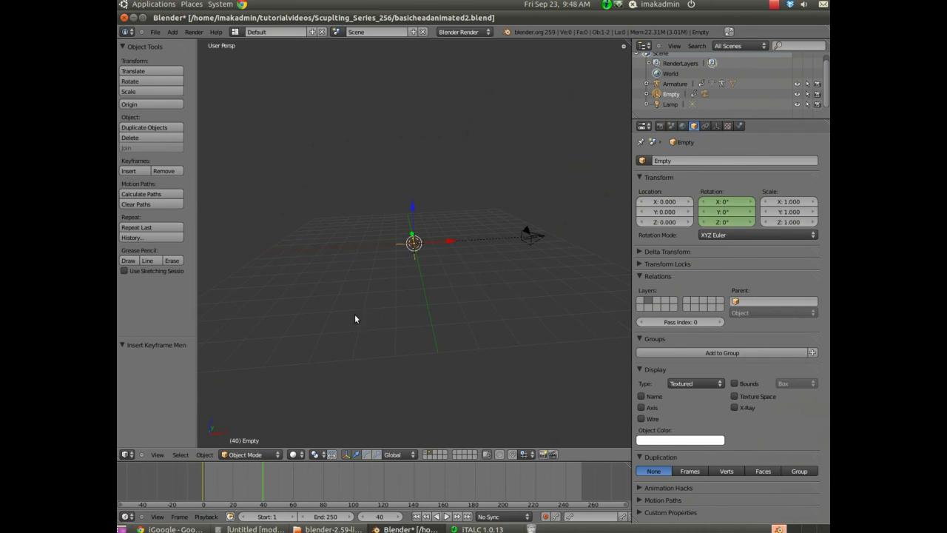
key("r")
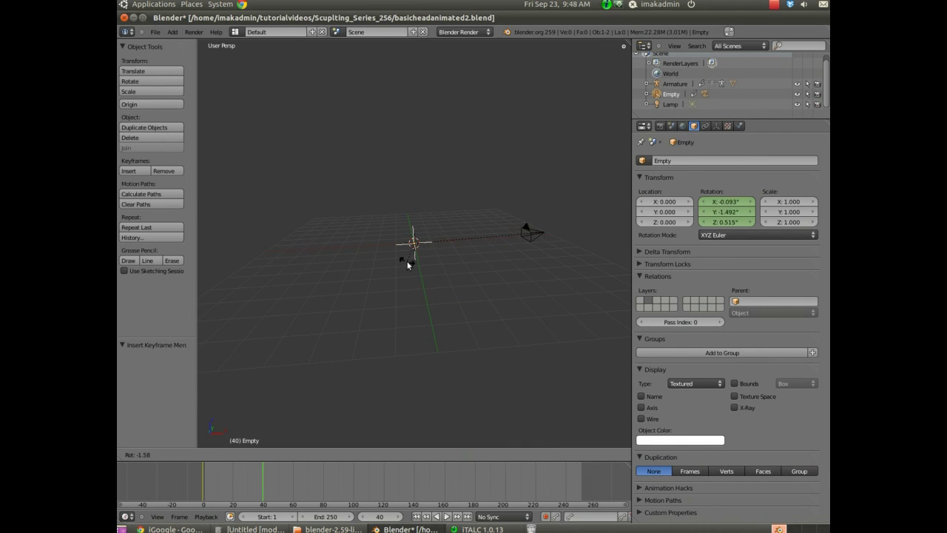
type("z9")
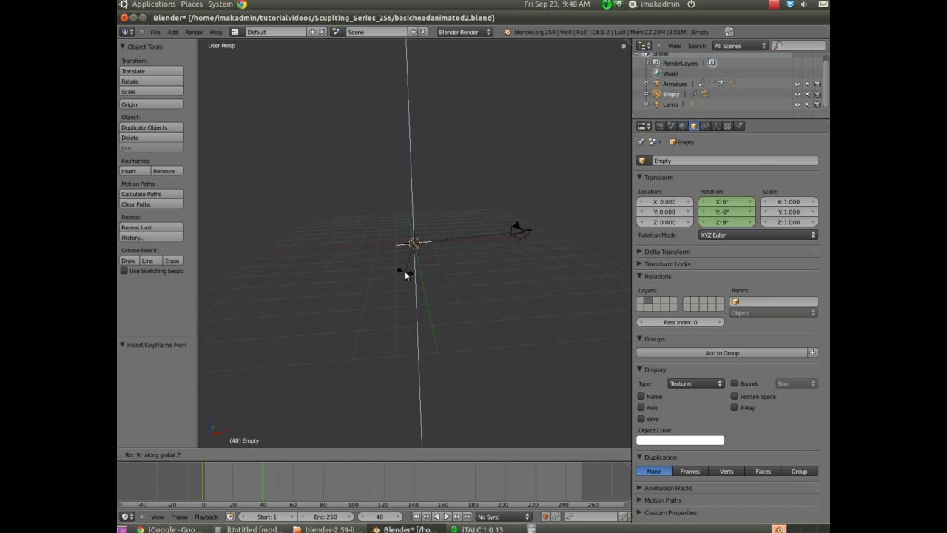
type("0")
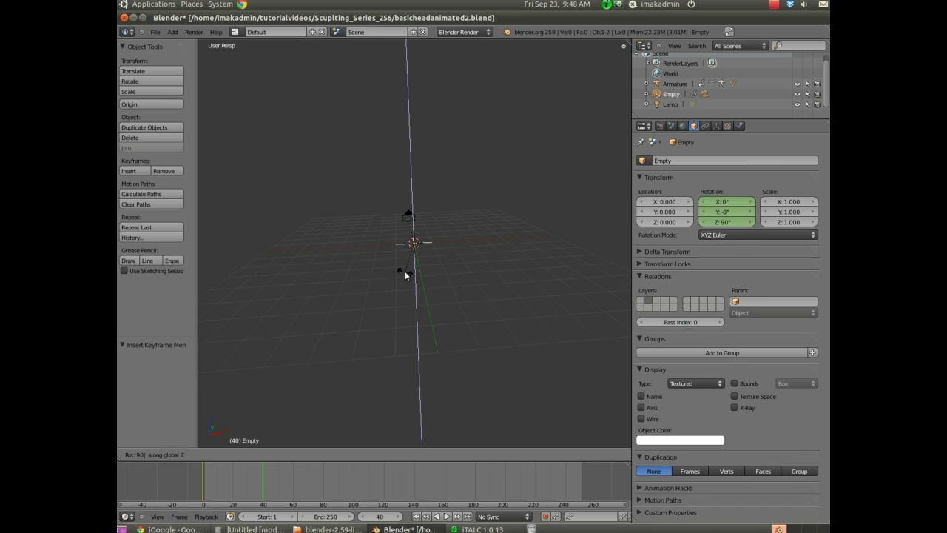
key("Return")
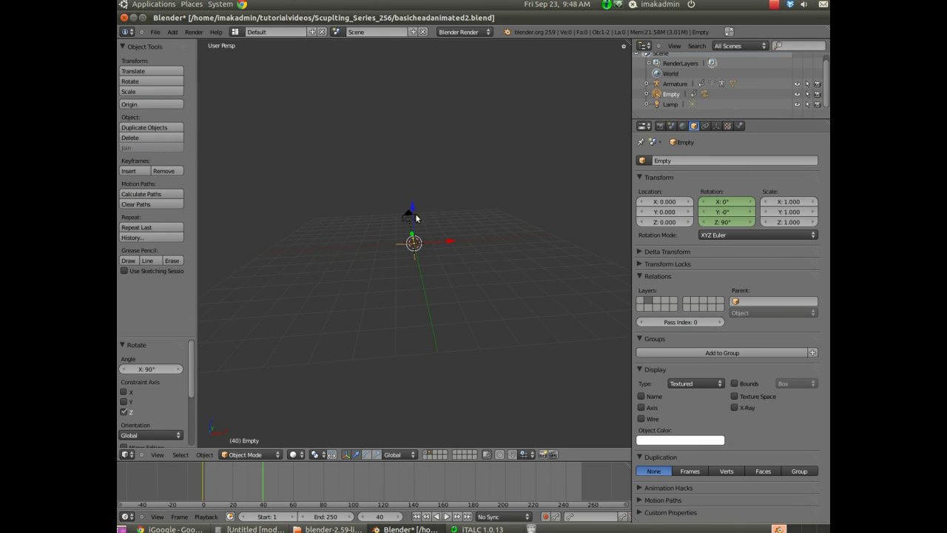
key("i")
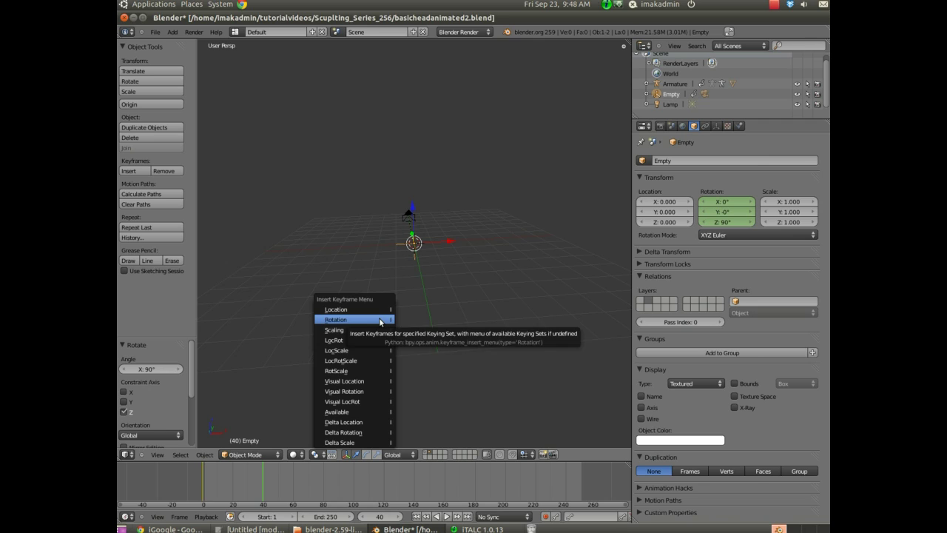
left_click(379, 319)
Step: Set the current frame to 1 and play the animation to check the camera's orbit around the empty
left_click(381, 517)
type("1")
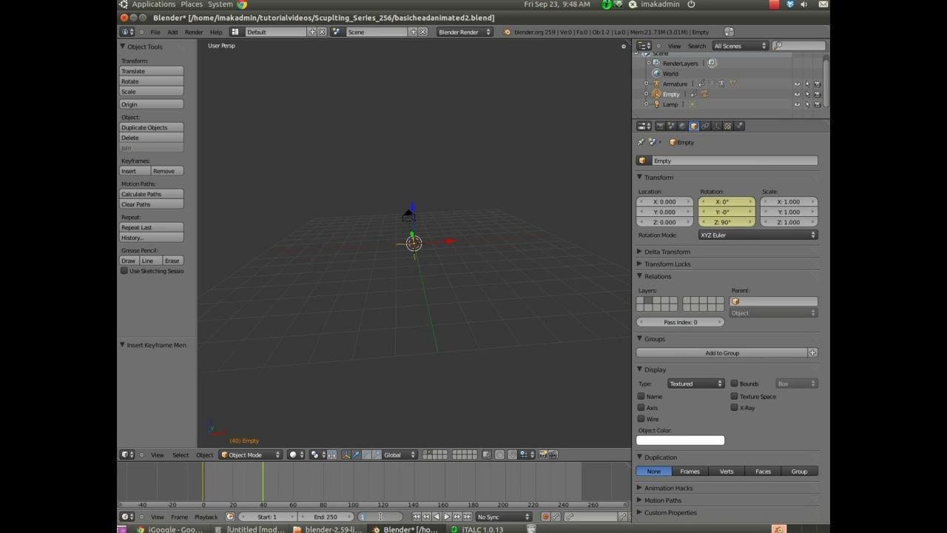
key("Return")
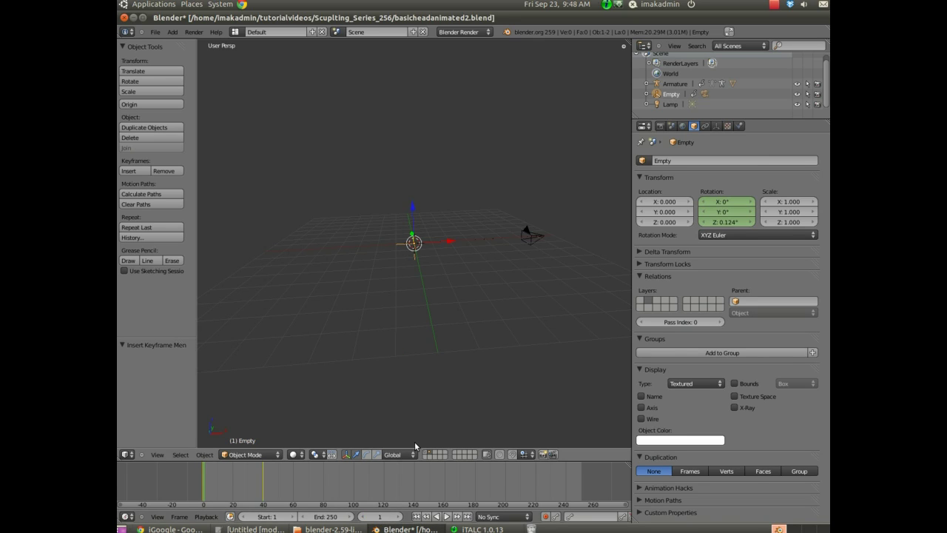
key("alt+a")
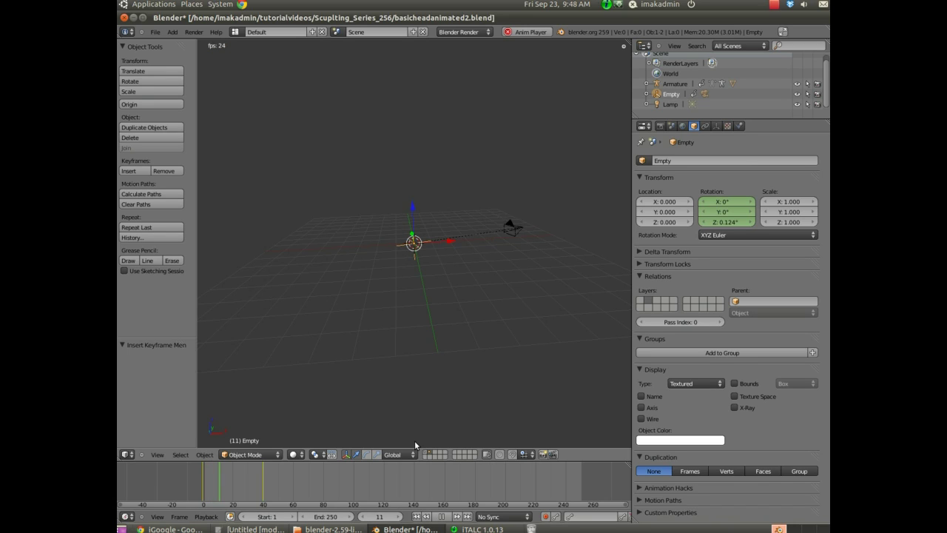
key("Escape")
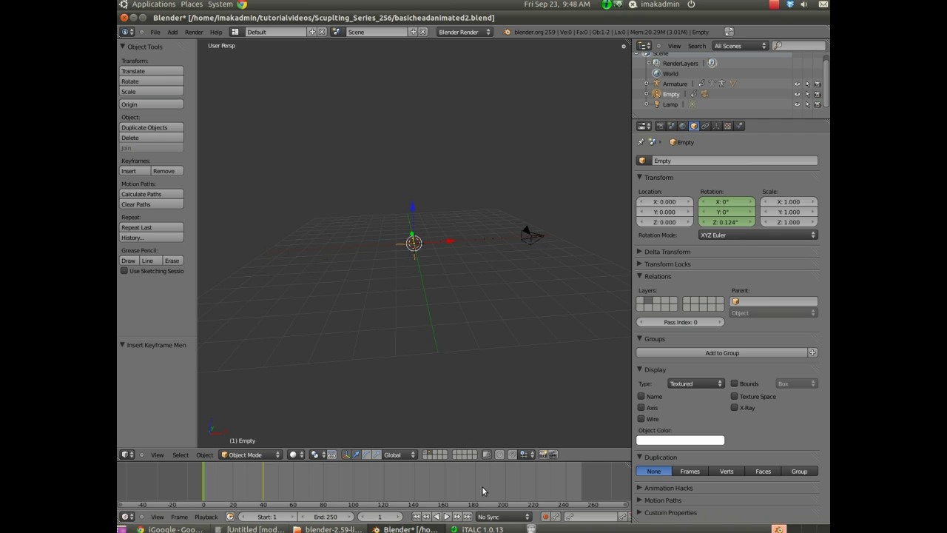
Step: Show layer 1 together with layer 2 and preview the animation through the camera
left_click(427, 452)
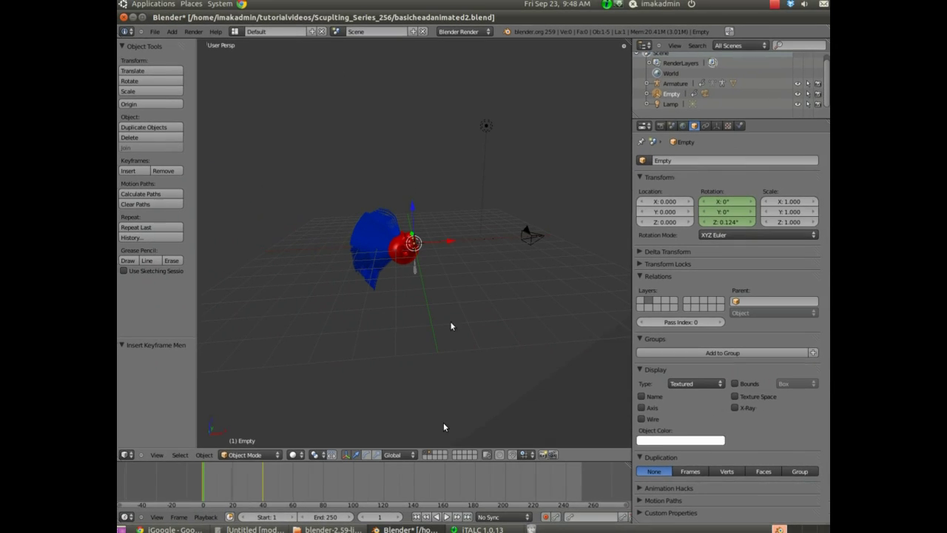
key("KP_4")
key("KP_4")
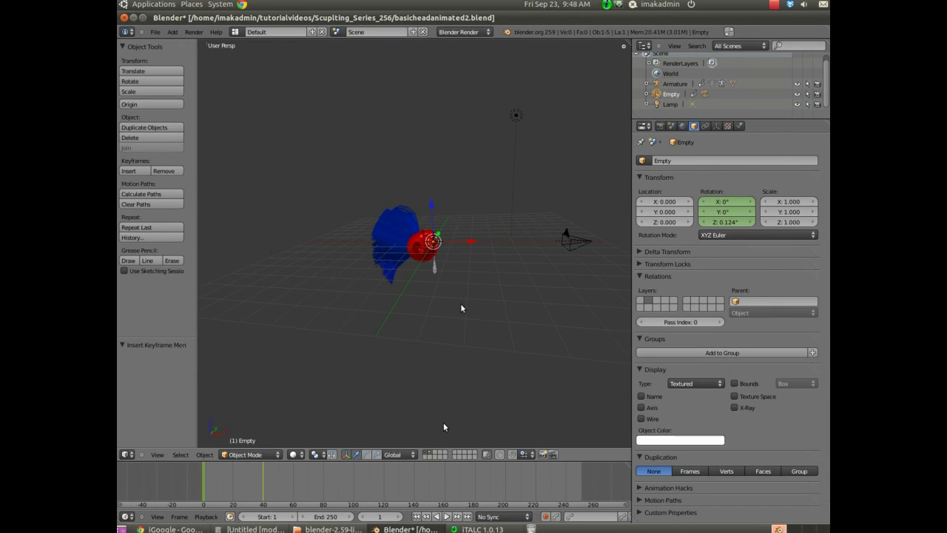
key("KP_0")
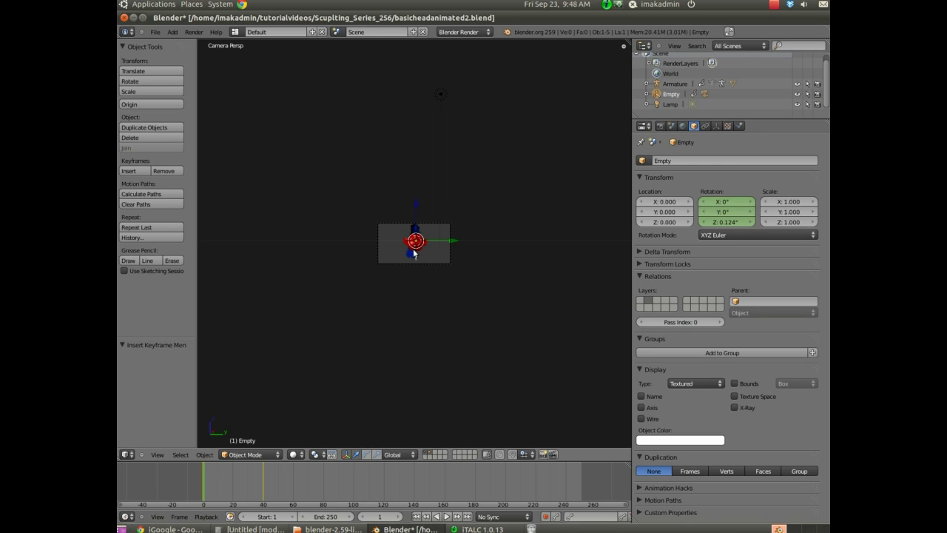
scroll(413, 252, "up", 6)
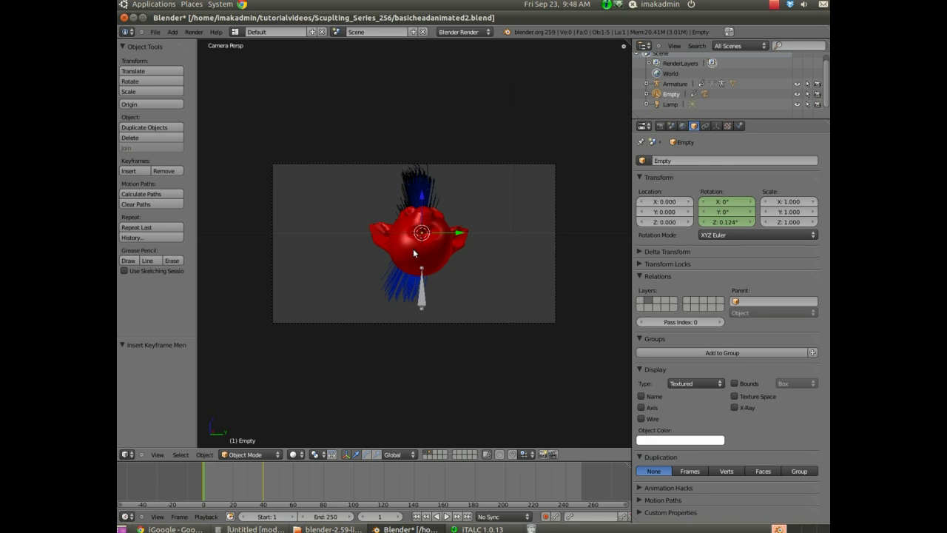
key("alt+a")
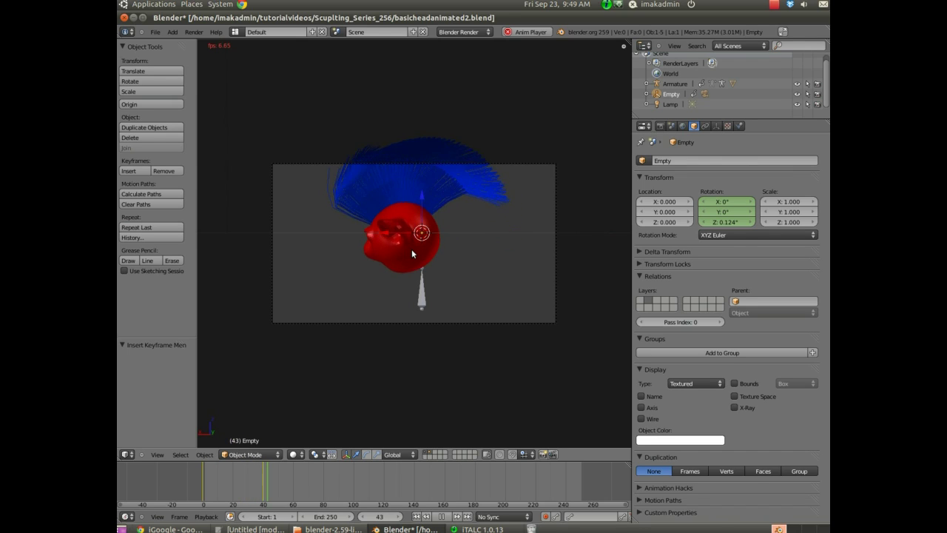
key("Escape")
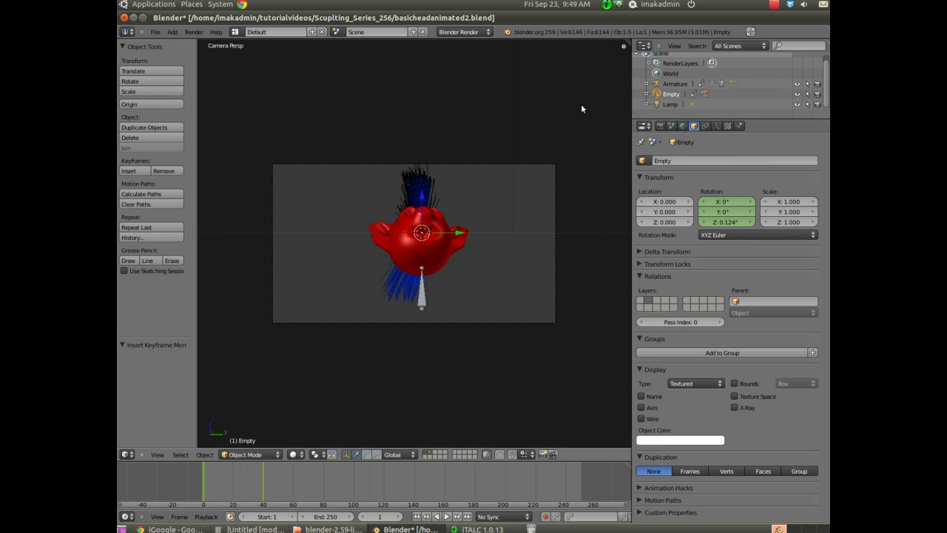
Step: Show the 3D view's properties for the selected empty
left_click(624, 46)
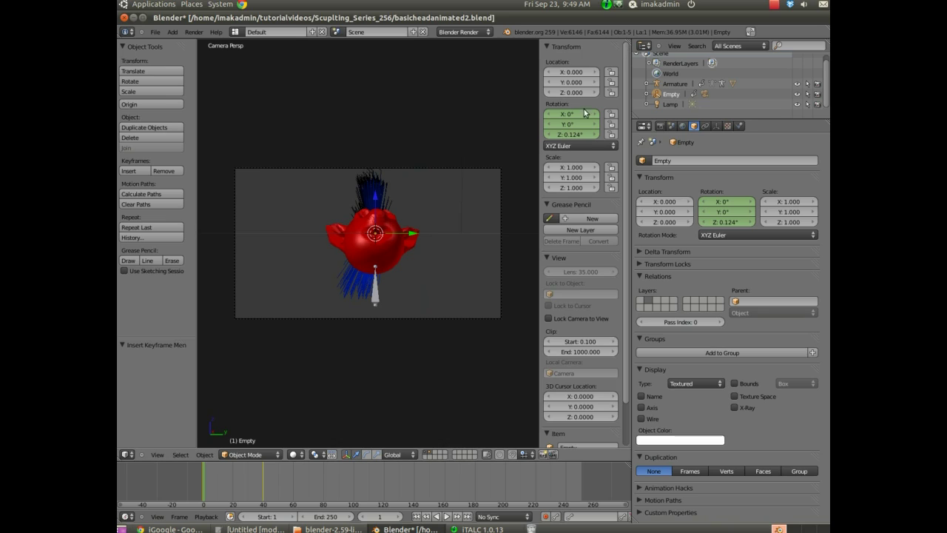